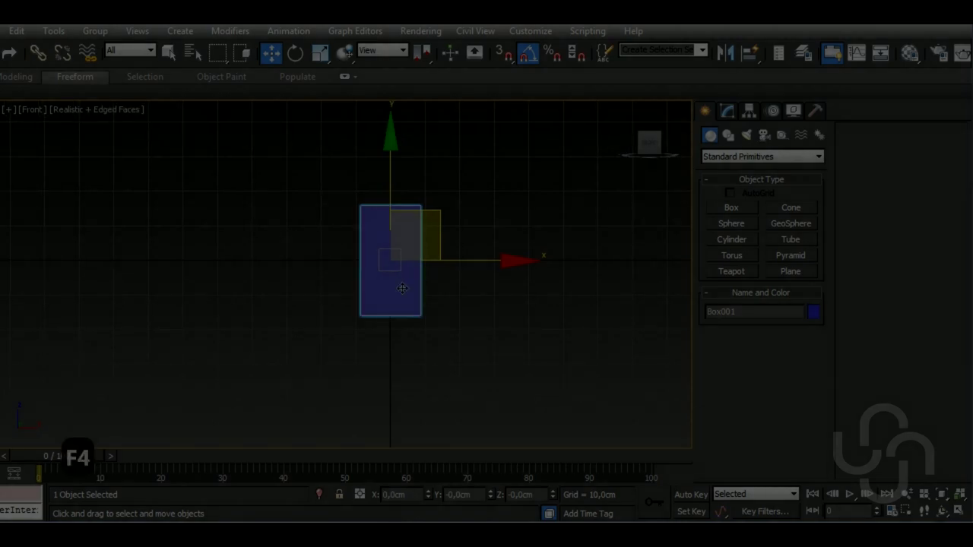
# Step: Set the three bracket boxes' colour to grey
pyautogui.press('l')
pyautogui.click(726, 110)
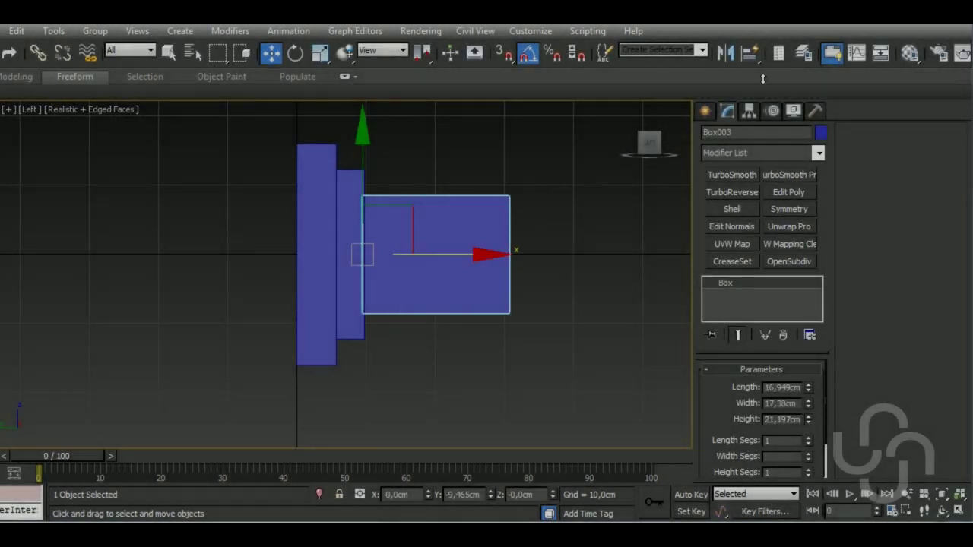
pyautogui.press('p')
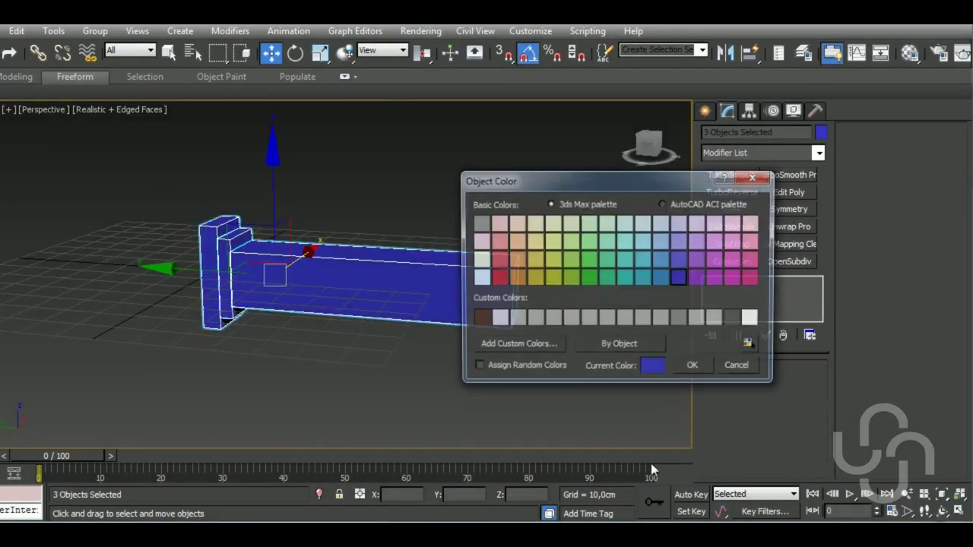
pyautogui.click(749, 110)
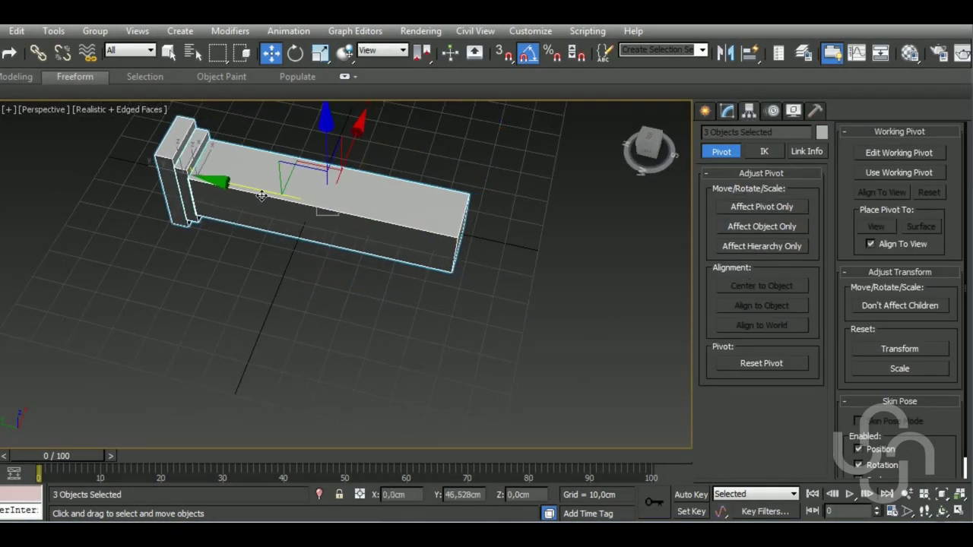
# Step: Size the back wall plate and the long arm box, with the arm at 16 × 16 × 83.493 cm
pyautogui.press('f')
pyautogui.click(350, 289)
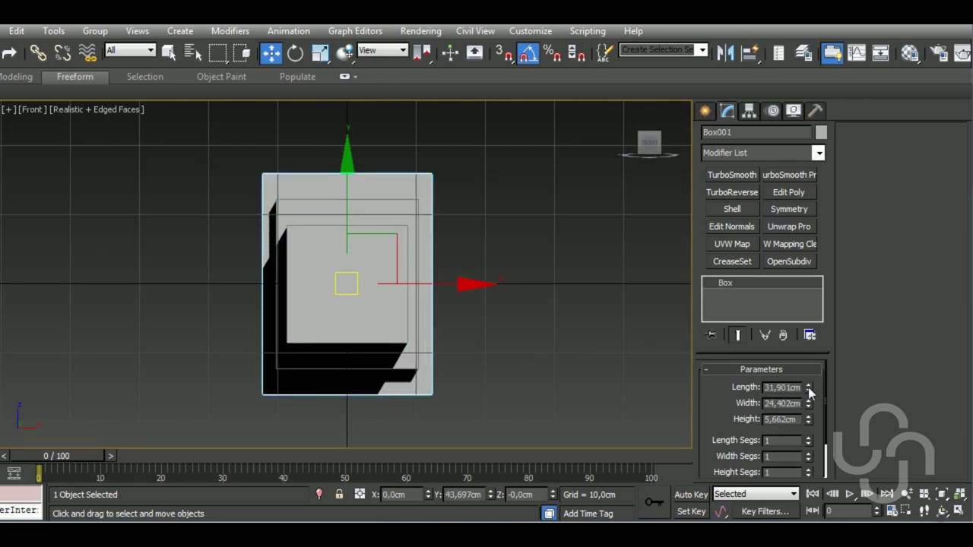
pyautogui.press('p')
pyautogui.keyDown('alt'); pyautogui.moveTo(436, 395); pyautogui.dragTo(358, 341, button='middle'); pyautogui.keyUp('alt')
pyautogui.click(335, 294)
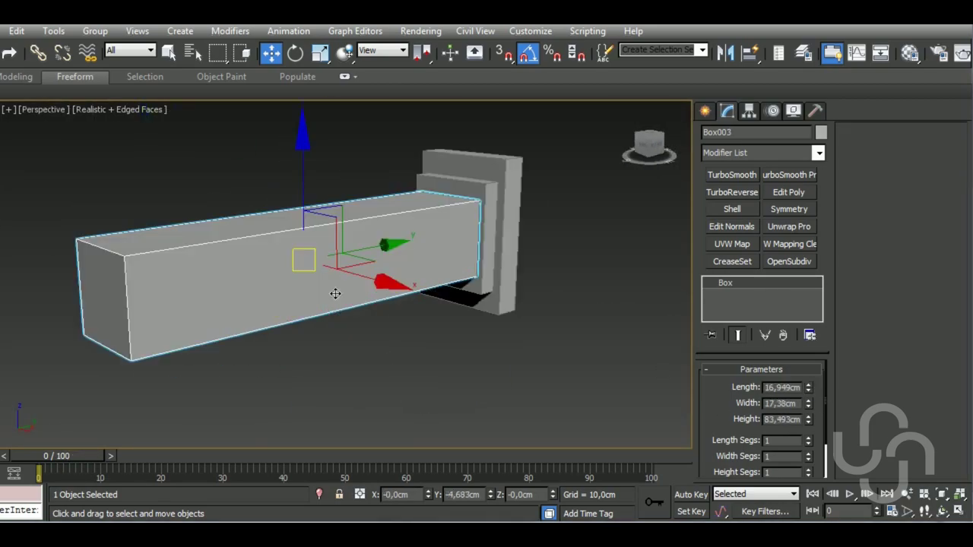
pyautogui.keyDown('alt'); pyautogui.moveTo(639, 402); pyautogui.dragTo(462, 325, button='middle'); pyautogui.keyUp('alt')
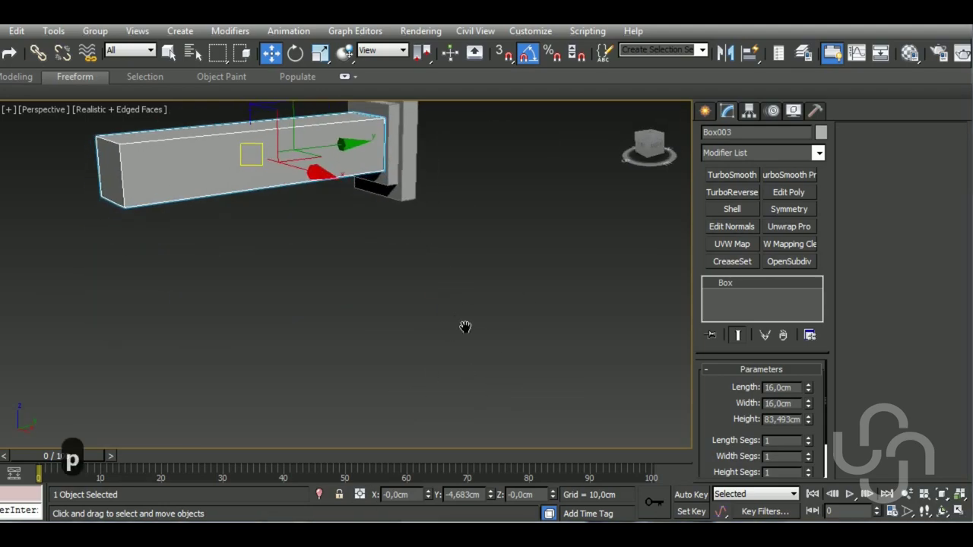
pyautogui.scroll(-3, 462, 326)
# Step: Draw a small cylinder, Cylinder001, beside the bracket
pyautogui.click(705, 110)
pyautogui.click(731, 239)
pyautogui.moveTo(423, 315); pyautogui.dragTo(442, 335)
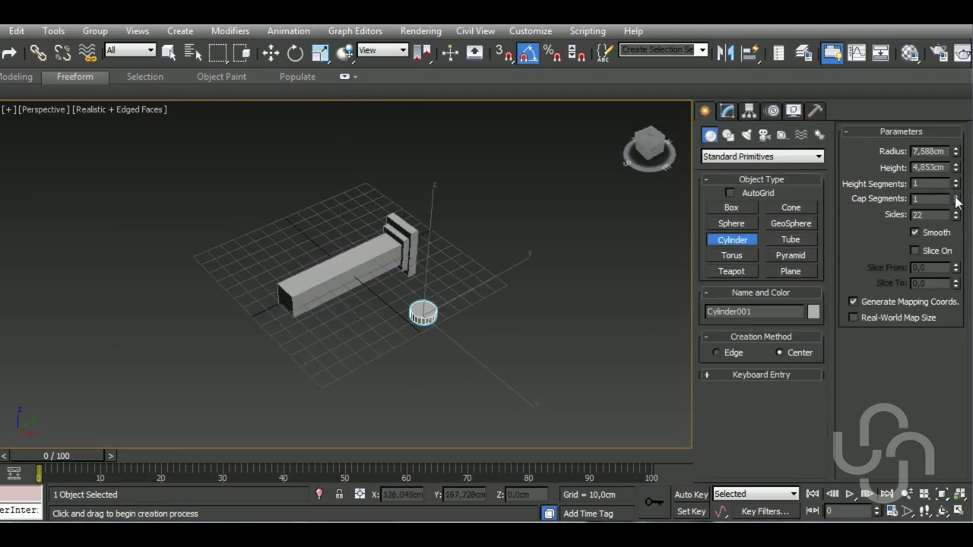
# Step: Stand the cylinder up 90° and delete its cap polygons, leaving an upright disc
pyautogui.press('w')
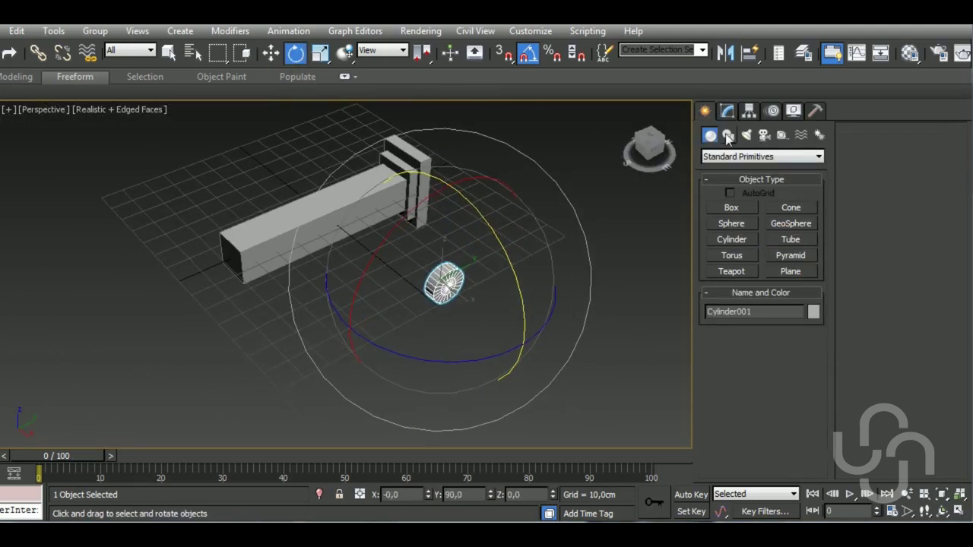
pyautogui.click(777, 386)
pyautogui.press('z')
pyautogui.press('f')
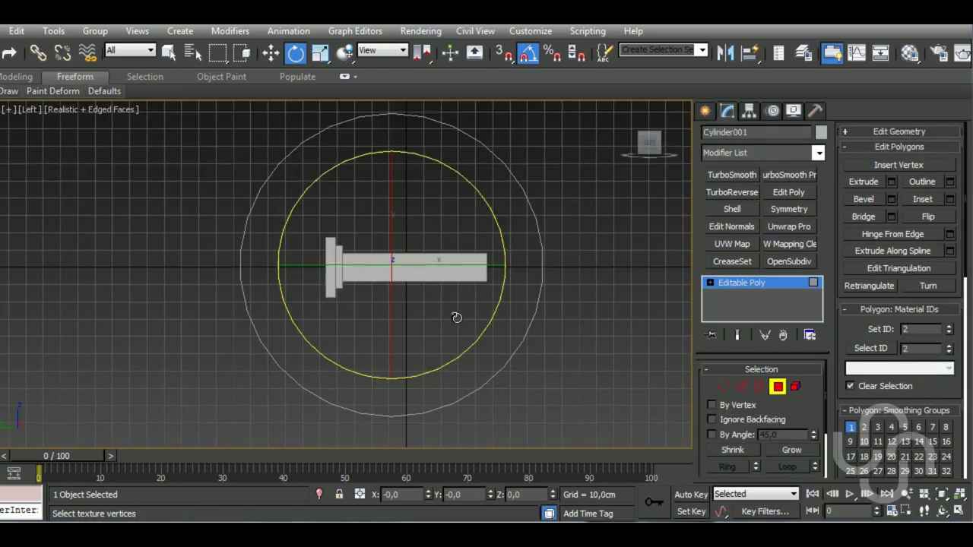
pyautogui.moveTo(366, 147); pyautogui.dragTo(367, 146)
pyautogui.moveTo(367, 147)
pyautogui.keyDown('alt'); pyautogui.mouseDown(button='middle')
pyautogui.moveTo(396, 228)
pyautogui.moveTo(420, 441)
pyautogui.mouseUp(button='middle'); pyautogui.keyUp('alt')
pyautogui.press('Delete')
# Step: Create Helix001 with radii 14 and 49 cm, height 72.5 cm and 1.25 turns
pyautogui.press('w')
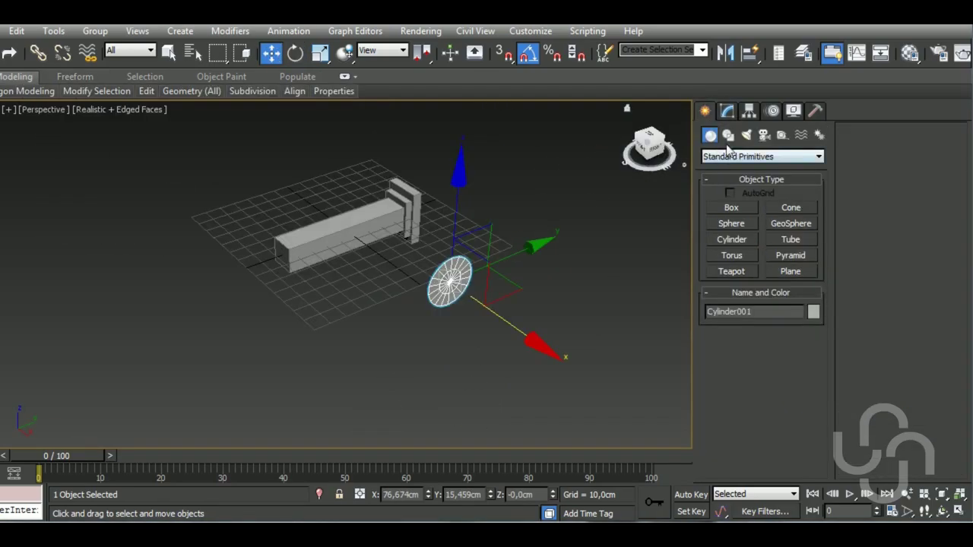
pyautogui.rightClick(348, 295)
pyautogui.click(728, 110)
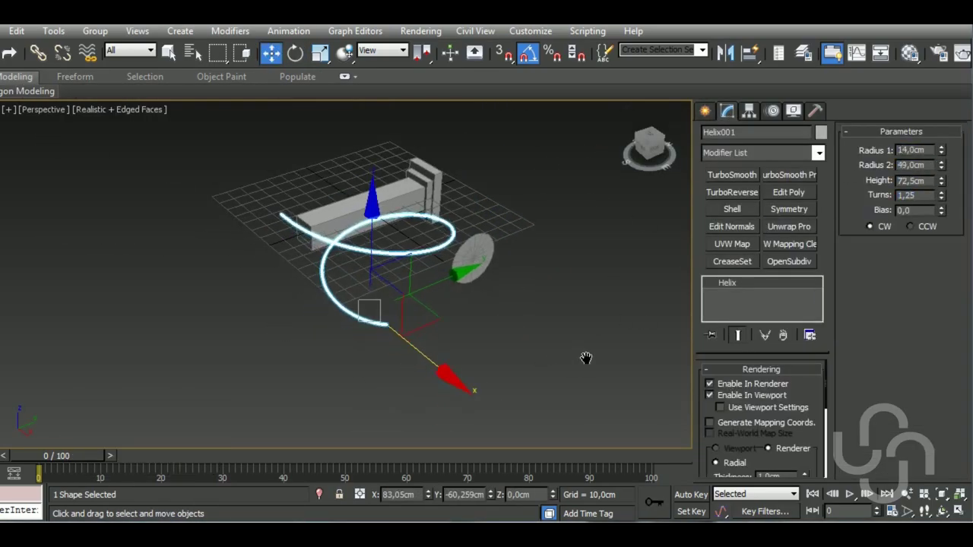
# Step: Extrude the cylinder's face along the helix, aligned to the face, with 19 segments
pyautogui.click(546, 237)
pyautogui.click(357, 279)
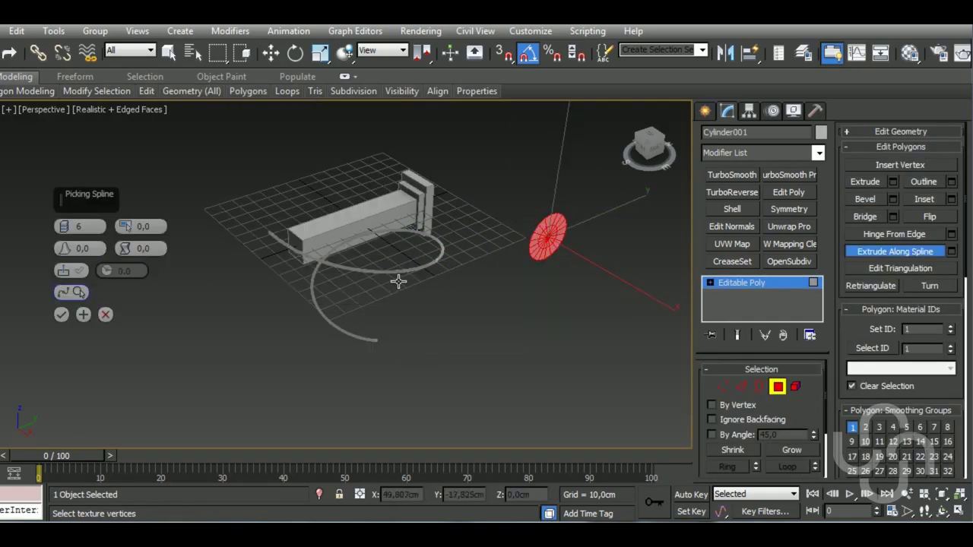
pyautogui.click(327, 335)
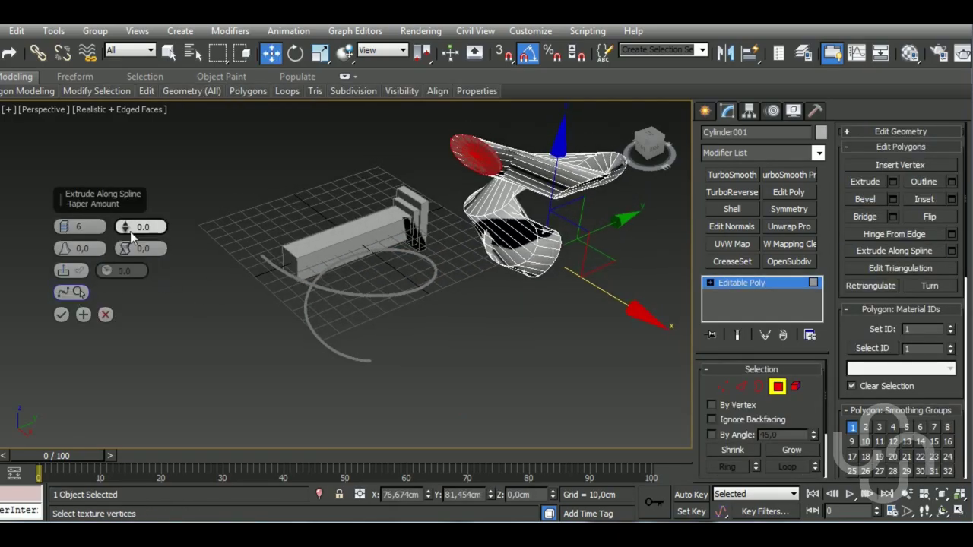
pyautogui.click(64, 272)
pyautogui.keyDown('alt'); pyautogui.moveTo(426, 357); pyautogui.dragTo(477, 339, button='middle'); pyautogui.keyUp('alt')
# Step: Taper the horn to −0.9, tune its rotation and confirm the extrusion
pyautogui.moveTo(65, 225); pyautogui.dragTo(78, 192)
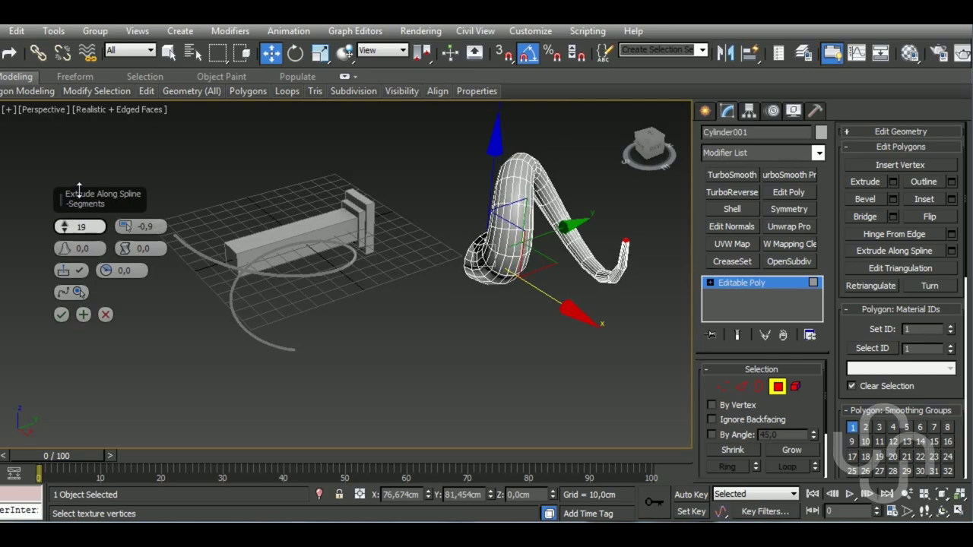
pyautogui.keyDown('alt'); pyautogui.moveTo(448, 372); pyautogui.dragTo(475, 351, button='middle'); pyautogui.keyUp('alt')
pyautogui.moveTo(112, 275); pyautogui.dragTo(113, 271)
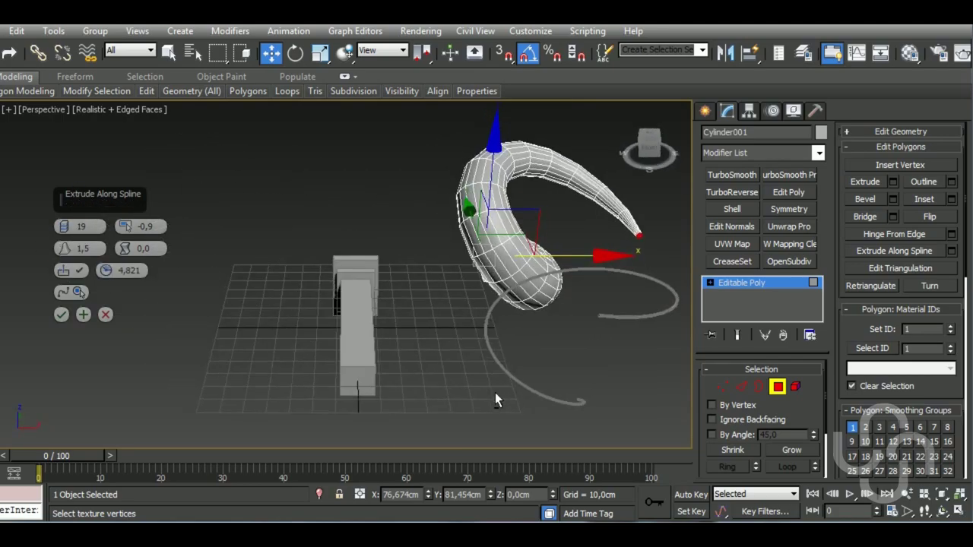
pyautogui.keyDown('alt'); pyautogui.moveTo(495, 401); pyautogui.dragTo(462, 428, button='middle'); pyautogui.keyUp('alt')
pyautogui.keyDown('alt'); pyautogui.moveTo(365, 358); pyautogui.dragTo(324, 349, button='middle'); pyautogui.keyUp('alt')
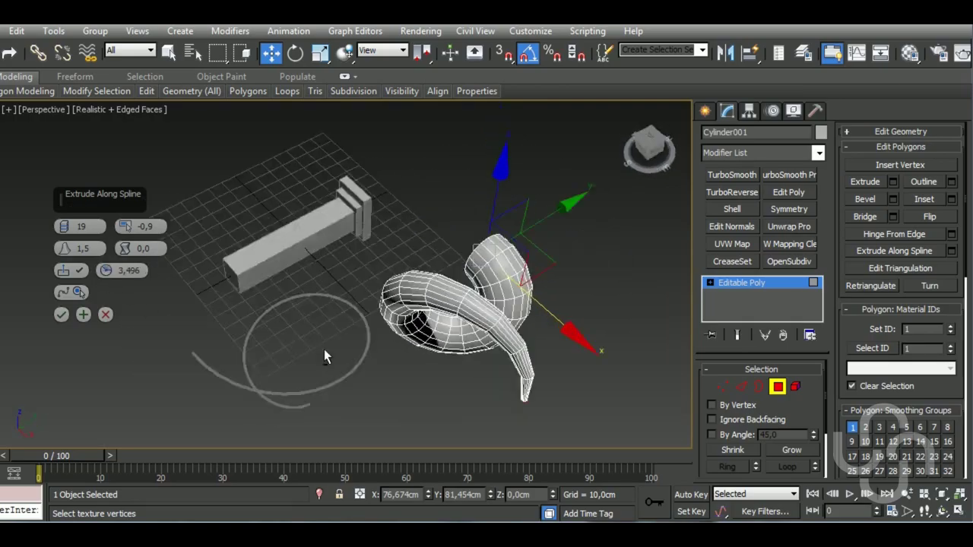
pyautogui.moveTo(108, 274); pyautogui.dragTo(108, 283)
pyautogui.press('t')
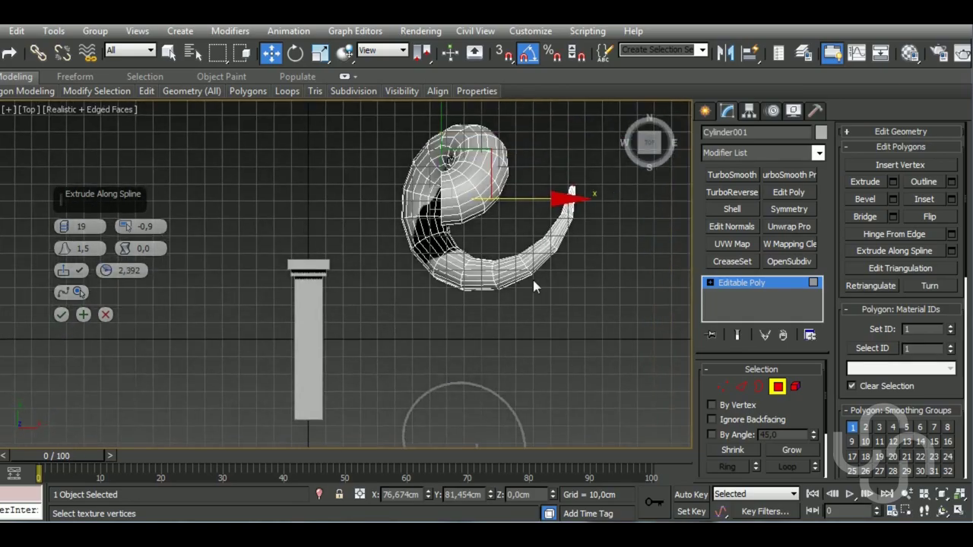
pyautogui.click(776, 386)
pyautogui.press('r')
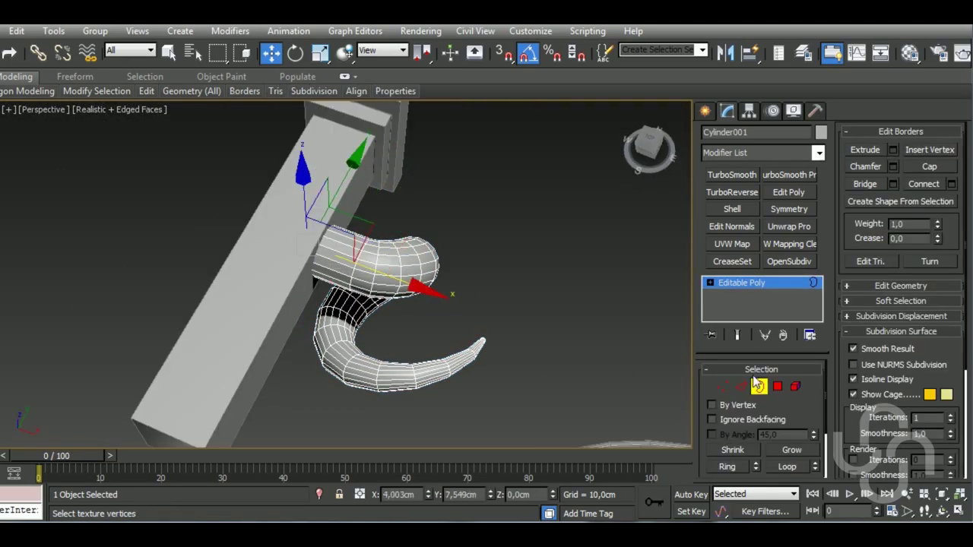
# Step: Delete the helix and make a mirrored copy of the horn
pyautogui.keyDown('alt'); pyautogui.moveTo(509, 333); pyautogui.dragTo(606, 370, button='middle'); pyautogui.keyUp('alt')
pyautogui.press('Delete')
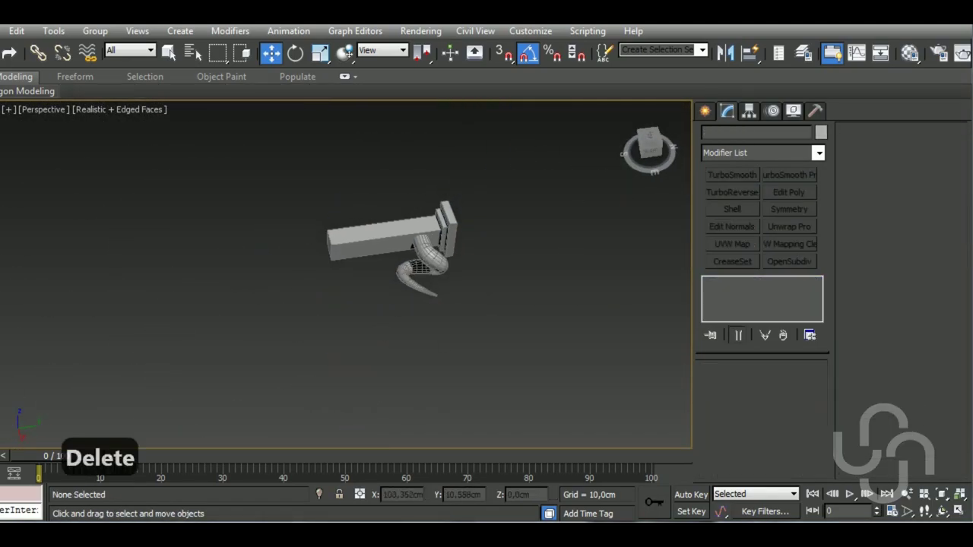
pyautogui.click(725, 52)
pyautogui.click(529, 389)
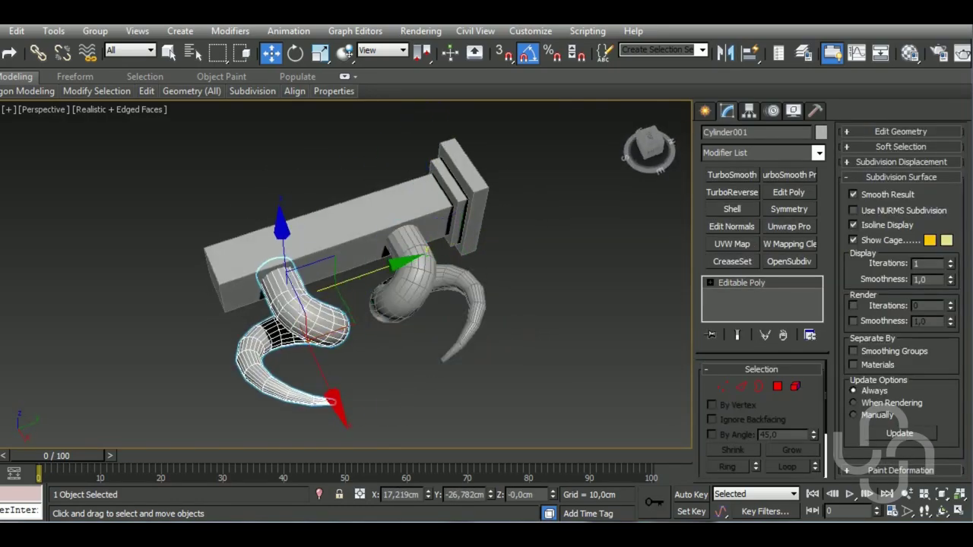
# Step: Chamfer the horn's edge loops and exit polygon editing
pyautogui.click(508, 386)
pyautogui.hotkey('ctrl', 'z')
pyautogui.hotkey('ctrl', 'z')
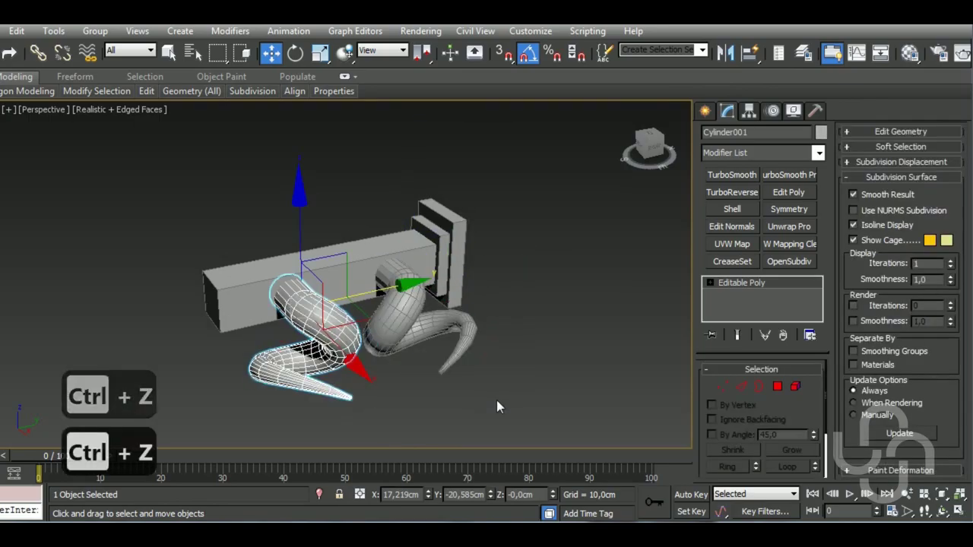
pyautogui.keyDown('alt'); pyautogui.moveTo(496, 400); pyautogui.dragTo(455, 352, button='middle'); pyautogui.keyUp('alt')
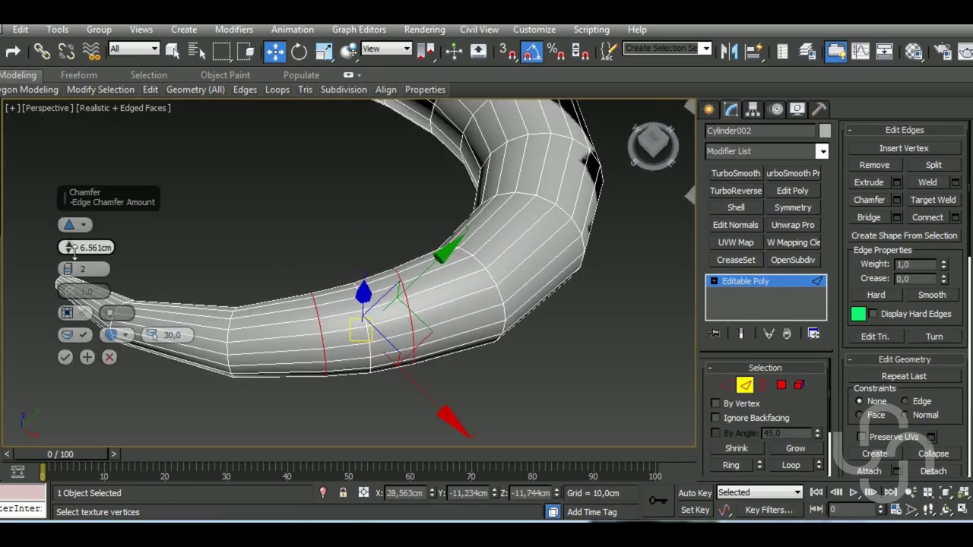
pyautogui.press('4')
pyautogui.click(781, 386)
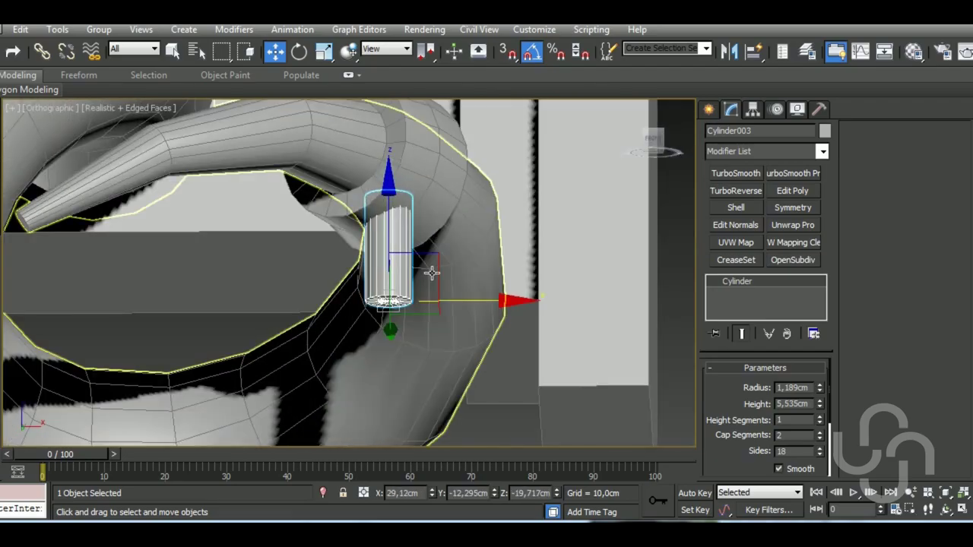
# Step: Move and rotate the torus ring into place below the hook
pyautogui.keyDown('alt'); pyautogui.moveTo(431, 273); pyautogui.dragTo(456, 251, button='middle'); pyautogui.keyUp('alt')
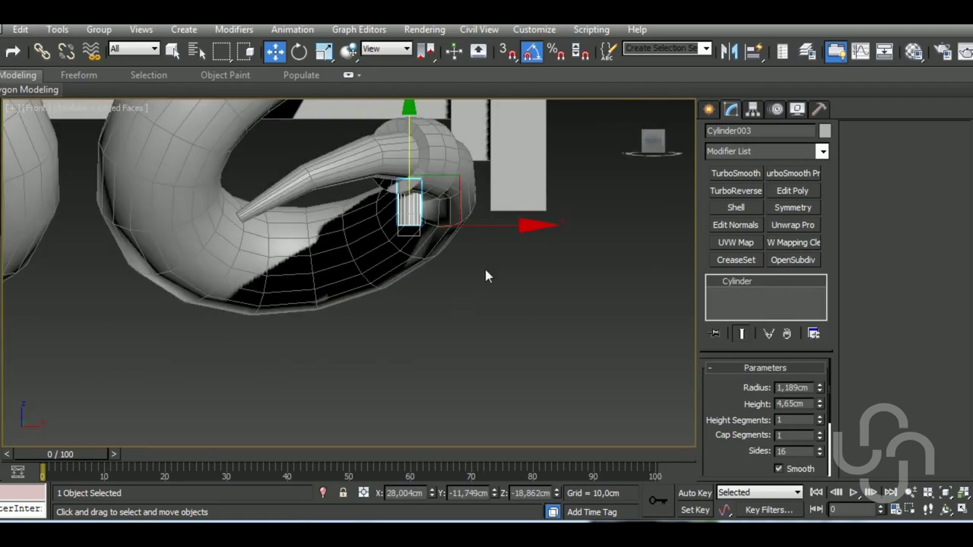
pyautogui.press('w')
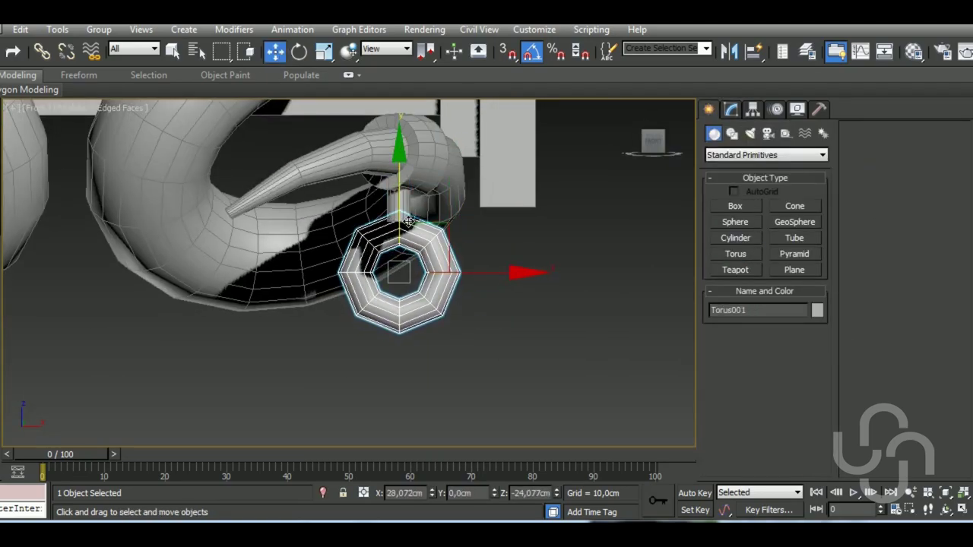
pyautogui.scroll(1, 426, 228)
pyautogui.press('e')
pyautogui.scroll(4, 431, 228)
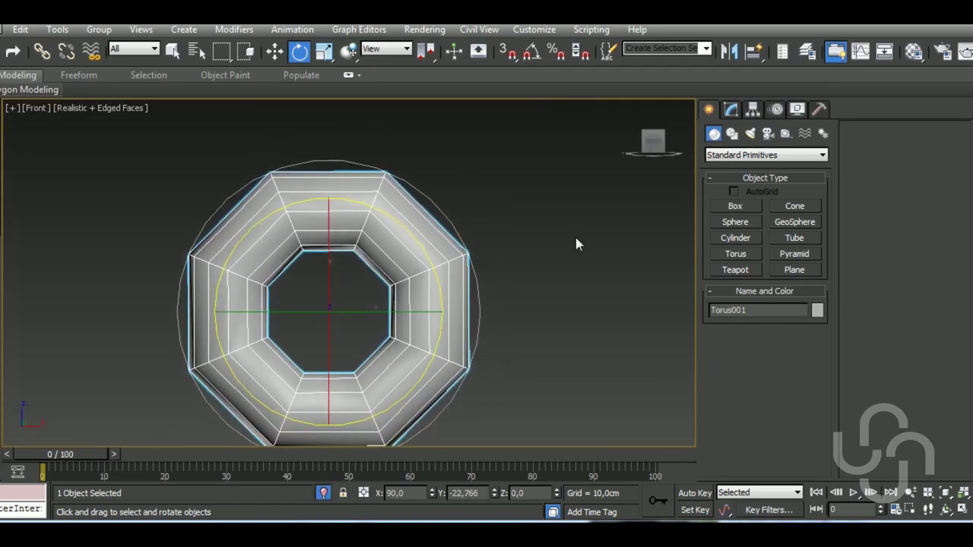
pyautogui.scroll(-3, 573, 266)
pyautogui.press('w')
pyautogui.press('l')
pyautogui.scroll(3, 471, 333)
pyautogui.press('f')
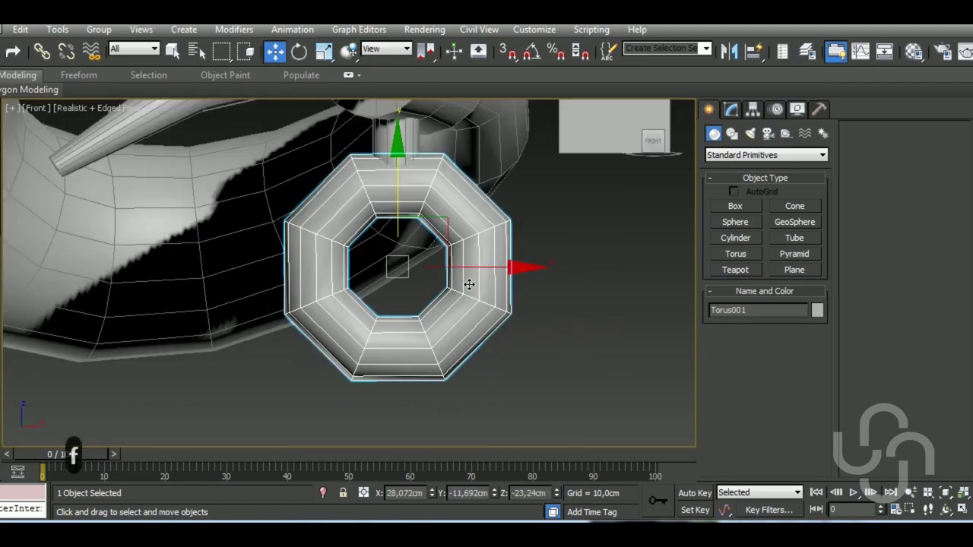
pyautogui.scroll(-2, 543, 268)
# Step: Clone a 90°-rotated copy of the link and lower it to interlock with the previous one
pyautogui.keyDown('shift'); pyautogui.moveTo(508, 311); pyautogui.dragTo(495, 313); pyautogui.keyUp('shift')
pyautogui.press('Return')
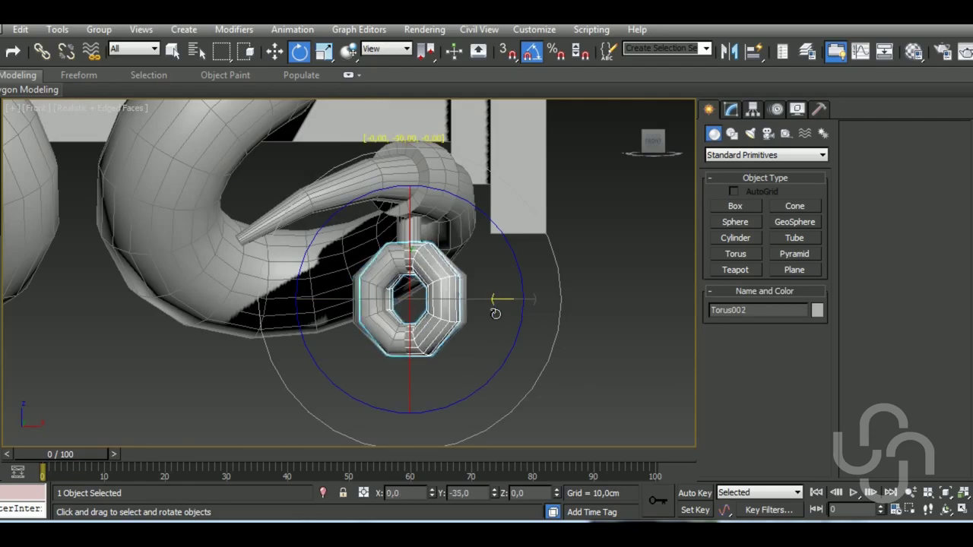
pyautogui.keyDown('alt'); pyautogui.moveTo(427, 290); pyautogui.dragTo(451, 261, button='middle'); pyautogui.keyUp('alt')
pyautogui.click(730, 109)
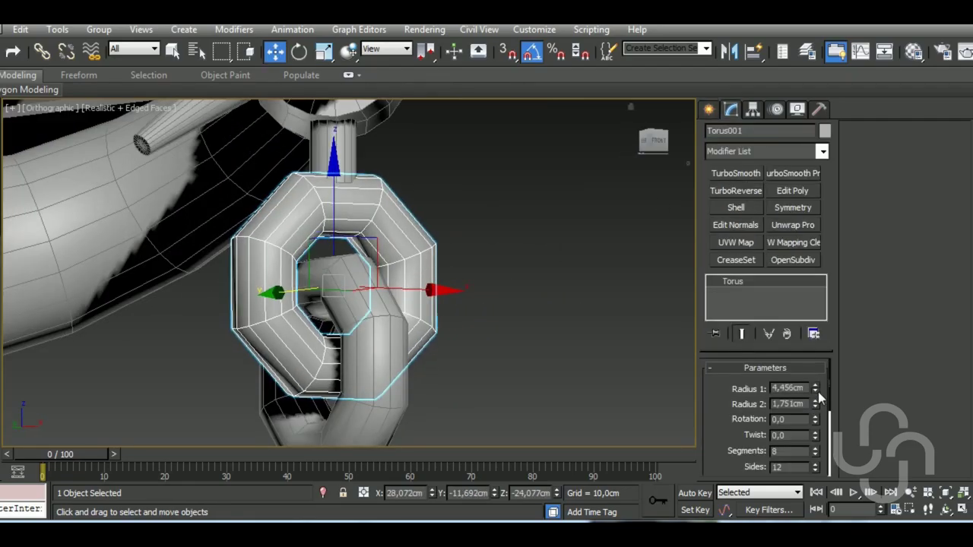
pyautogui.moveTo(346, 289); pyautogui.dragTo(351, 304)
pyautogui.scroll(2, 351, 304)
pyautogui.keyDown('alt'); pyautogui.moveTo(351, 304); pyautogui.dragTo(425, 274, button='middle'); pyautogui.keyUp('alt')
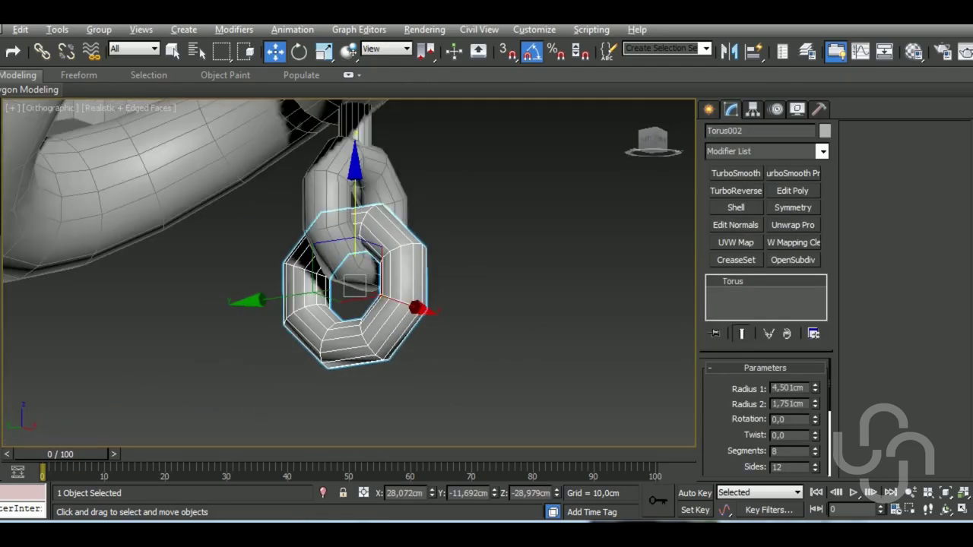
# Step: Check the three links, Torus001–Torus003, and convert the bottom link to Editable Poly
pyautogui.press('f')
pyautogui.press('e')
pyautogui.press('w')
pyautogui.scroll(-1, 479, 240)
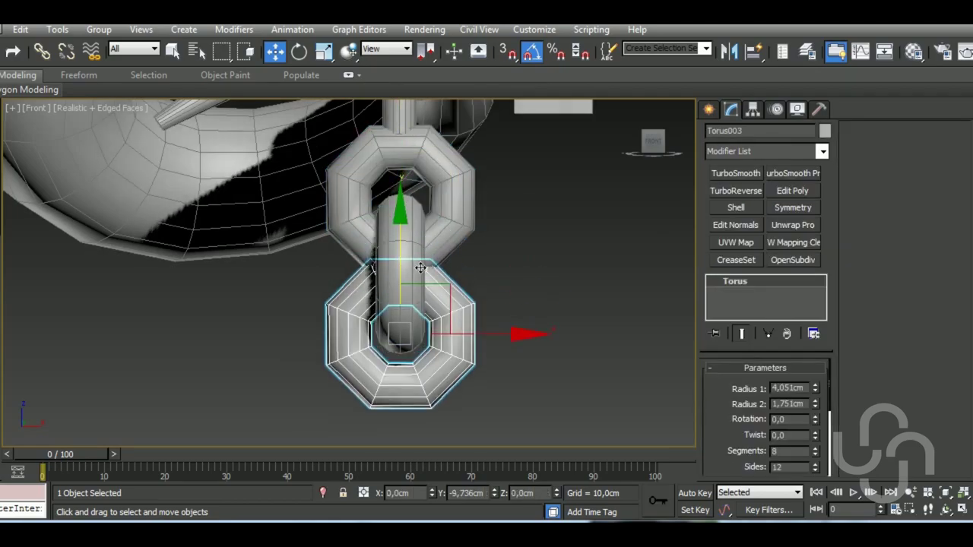
pyautogui.keyDown('alt'); pyautogui.moveTo(492, 352); pyautogui.dragTo(471, 320, button='middle'); pyautogui.keyUp('alt')
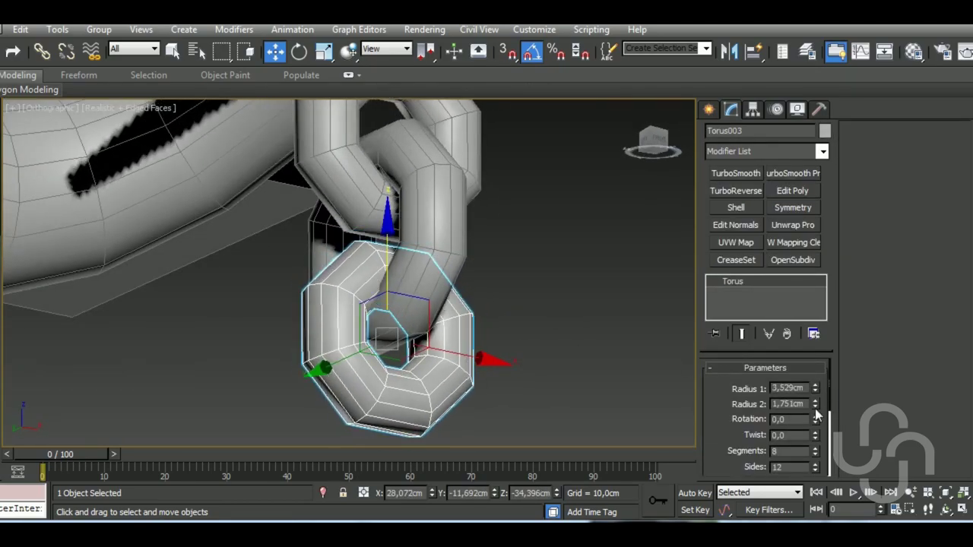
pyautogui.press('f')
pyautogui.press('z')
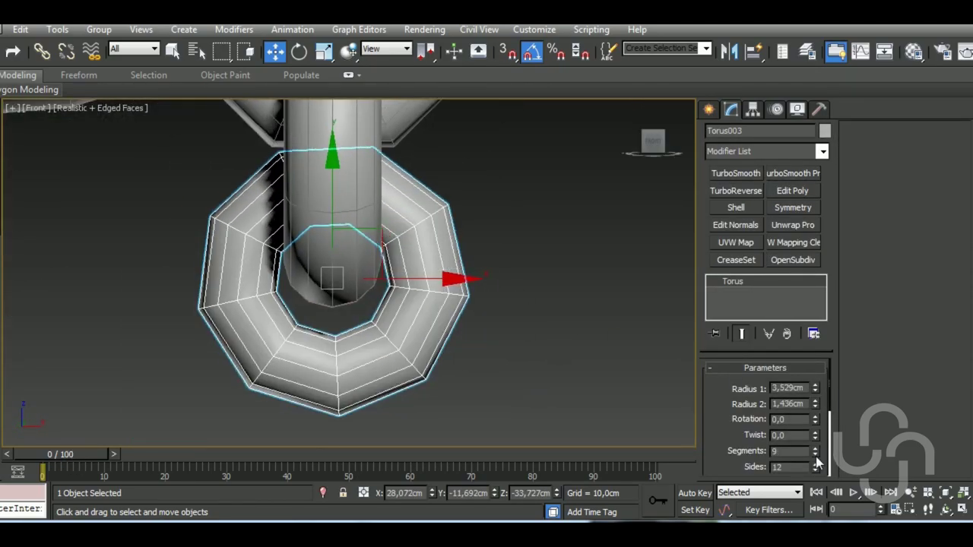
pyautogui.click(782, 386)
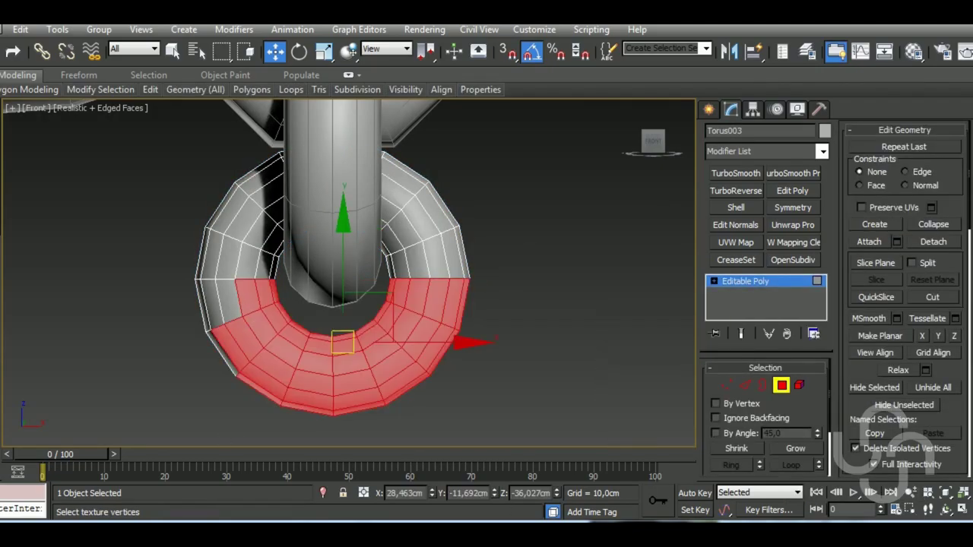
# Step: Delete the link's bottom faces, then copy a box and lower it beneath the bottom link
pyautogui.press('Delete')
pyautogui.press('3')
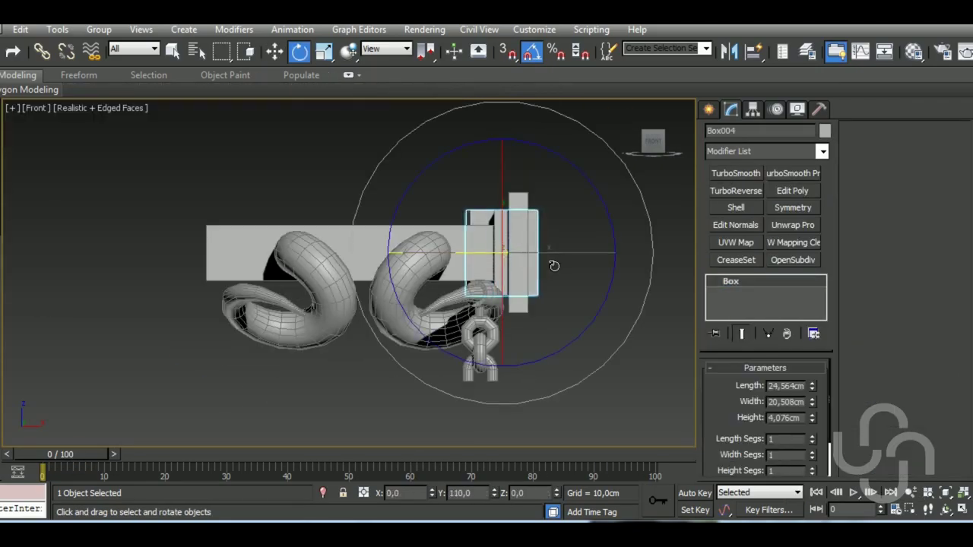
pyautogui.keyDown('shift'); pyautogui.moveTo(553, 265); pyautogui.dragTo(524, 304); pyautogui.keyUp('shift')
pyautogui.click(473, 332)
pyautogui.press('w')
pyautogui.press('l')
pyautogui.press('z')
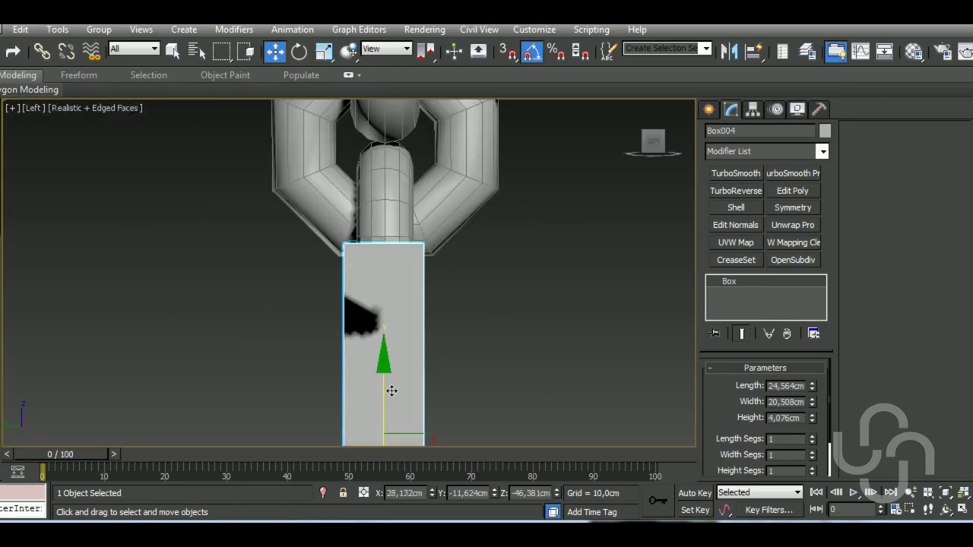
pyautogui.moveTo(392, 391); pyautogui.dragTo(823, 420)
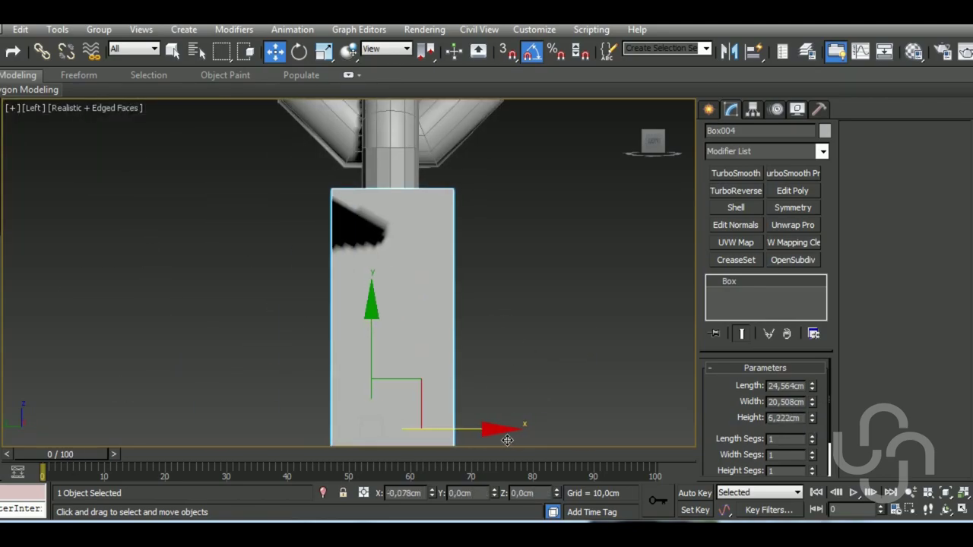
# Step: Narrow the block to 15.381 cm and stretch the board box to 54.905 cm tall
pyautogui.press('f')
pyautogui.moveTo(813, 408); pyautogui.dragTo(813, 425)
pyautogui.scroll(-3, 498, 332)
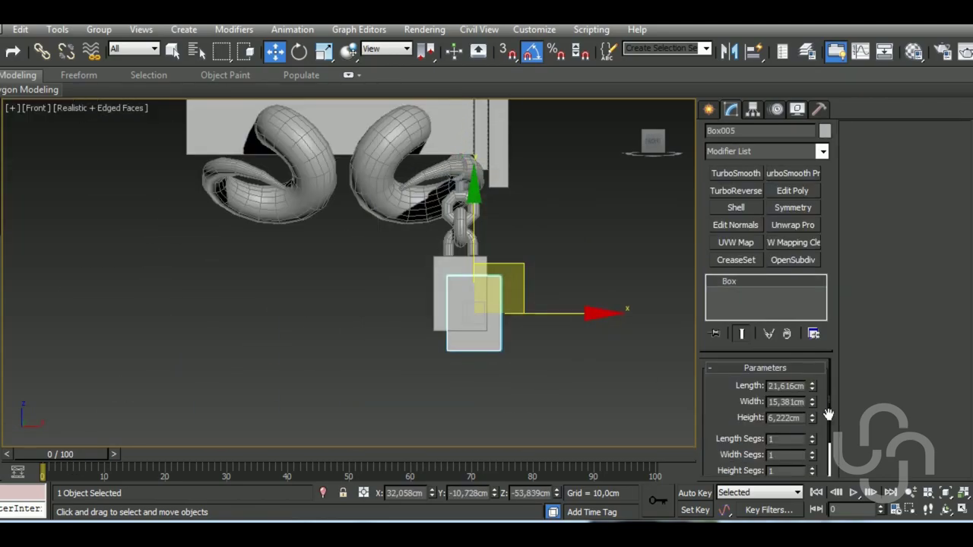
pyautogui.hotkey('ctrl', 'z')
pyautogui.moveTo(813, 387); pyautogui.dragTo(347, 306)
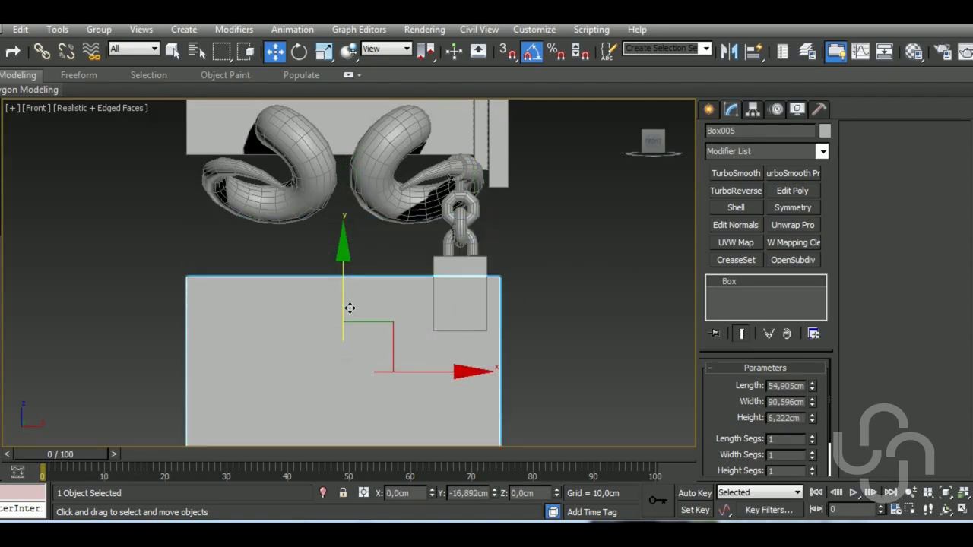
pyautogui.scroll(3, 624, 338)
# Step: Inspect the board and block placement from above and the front
pyautogui.keyDown('alt'); pyautogui.moveTo(623, 338); pyautogui.dragTo(506, 315, button='middle'); pyautogui.keyUp('alt')
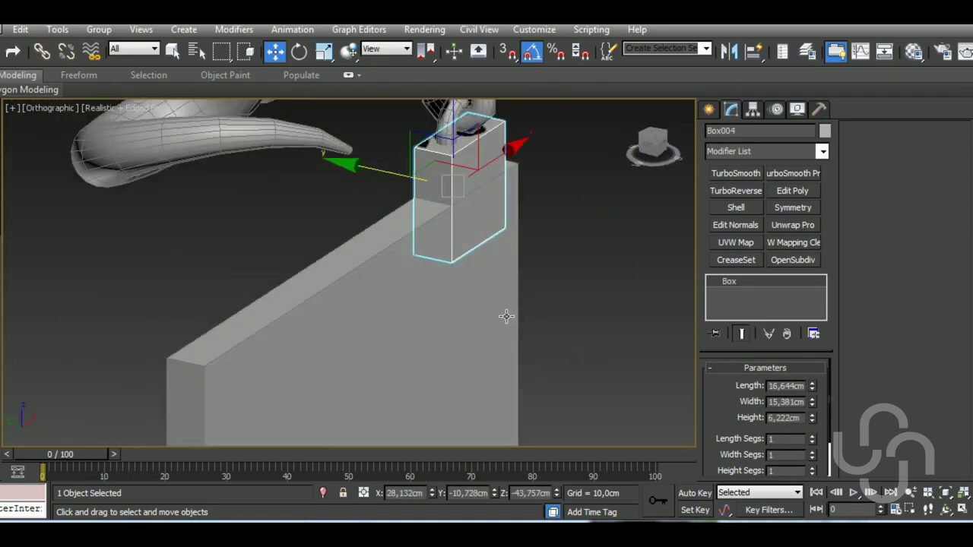
pyautogui.keyDown('alt'); pyautogui.moveTo(578, 335); pyautogui.dragTo(519, 321, button='middle'); pyautogui.keyUp('alt')
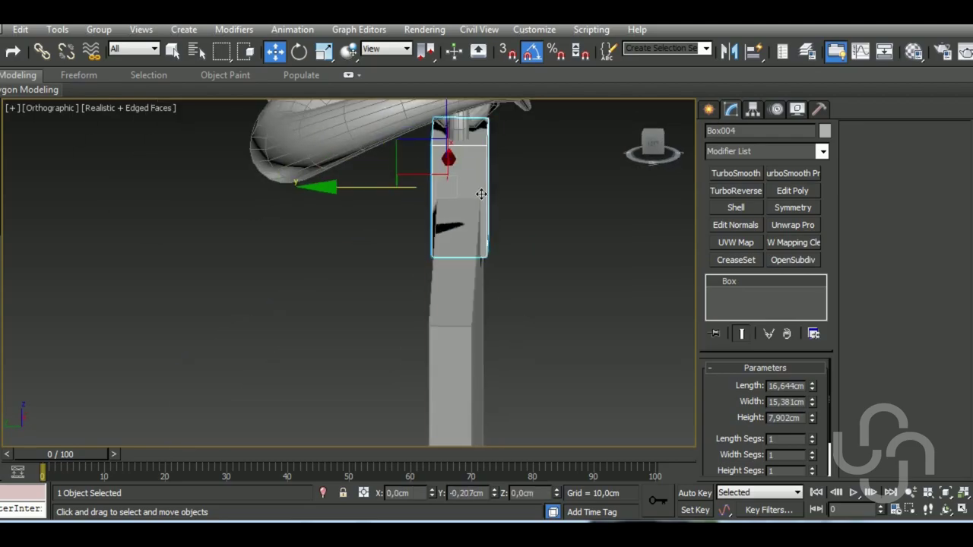
pyautogui.moveTo(480, 190)
pyautogui.keyDown('alt'); pyautogui.mouseDown(button='middle')
pyautogui.moveTo(458, 363)
pyautogui.moveTo(450, 296)
pyautogui.mouseUp(button='middle'); pyautogui.keyUp('alt')
pyautogui.click(450, 296)
pyautogui.click(518, 228)
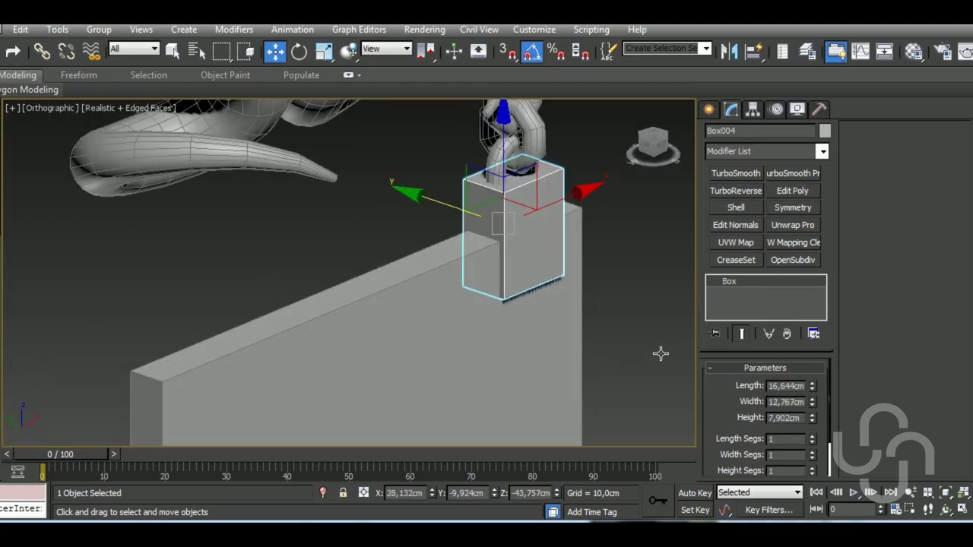
pyautogui.moveTo(519, 228)
pyautogui.keyDown('alt'); pyautogui.mouseDown(button='middle')
pyautogui.moveTo(547, 337)
pyautogui.moveTo(582, 383)
pyautogui.mouseUp(button='middle'); pyautogui.keyUp('alt')
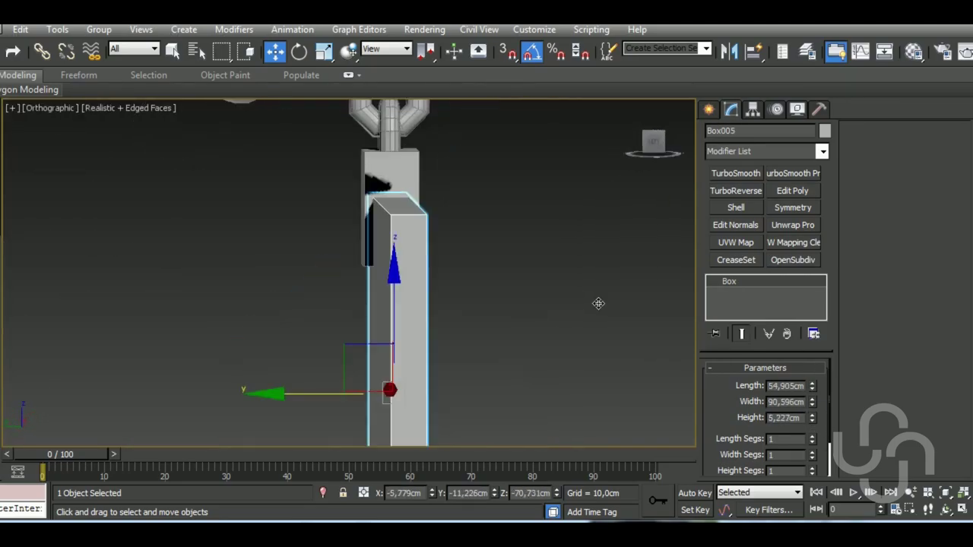
pyautogui.press('f')
pyautogui.click(582, 382)
pyautogui.press('p')
pyautogui.scroll(3, 495, 271)
# Step: Mirror-copy the hook, chain and block assembly to the other side
pyautogui.moveTo(524, 124); pyautogui.dragTo(437, 229)
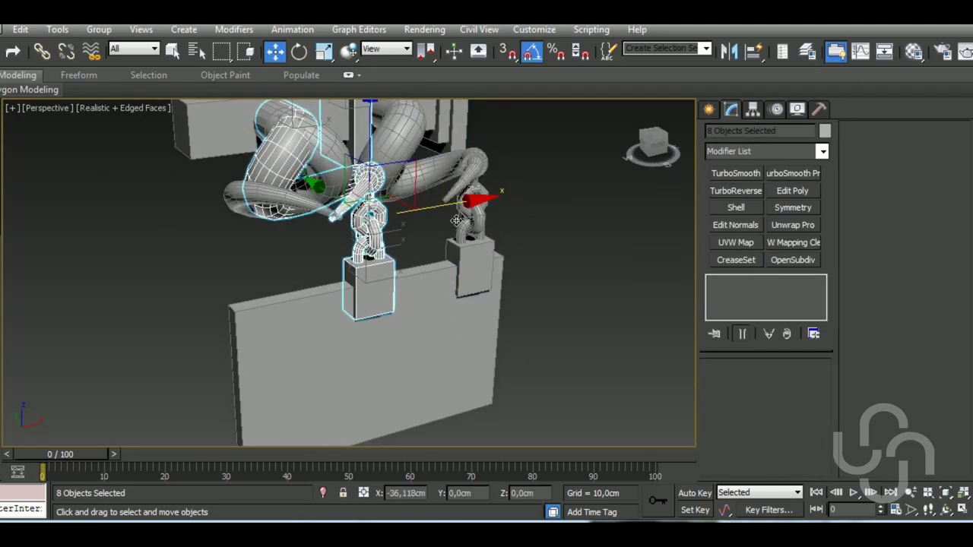
pyautogui.click(728, 51)
pyautogui.click(431, 385)
pyautogui.press('Delete')
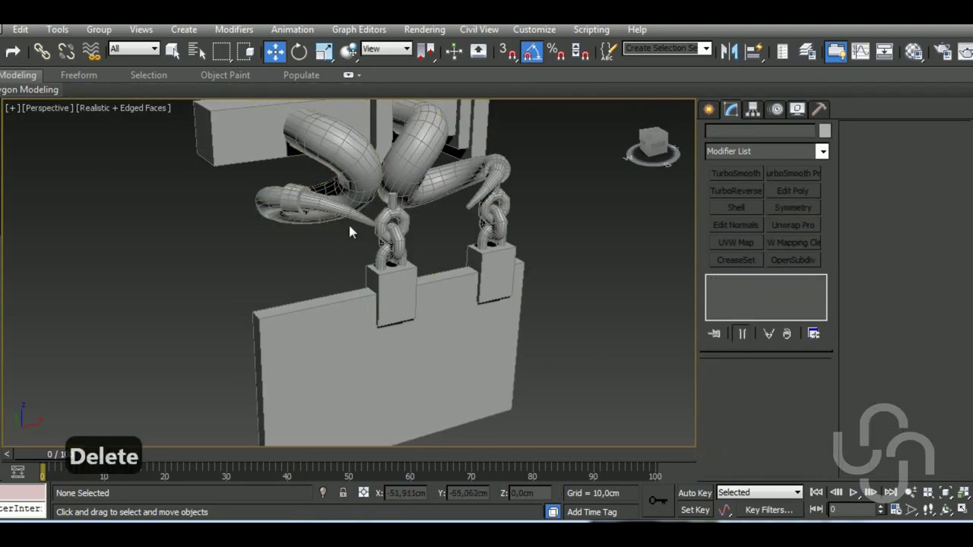
pyautogui.click(300, 215)
pyautogui.hotkey('ctrl', 'z')
pyautogui.moveTo(300, 215)
pyautogui.keyDown('alt'); pyautogui.mouseDown(button='middle')
pyautogui.moveTo(423, 249)
pyautogui.moveTo(336, 298)
pyautogui.moveTo(604, 283)
pyautogui.moveTo(342, 163)
pyautogui.mouseUp(button='middle'); pyautogui.keyUp('alt')
pyautogui.press('f')
# Step: Select the board box and review it in the perspective view
pyautogui.click(336, 298)
pyautogui.click(604, 283)
pyautogui.click(484, 302)
pyautogui.press('p')
pyautogui.press('F4')
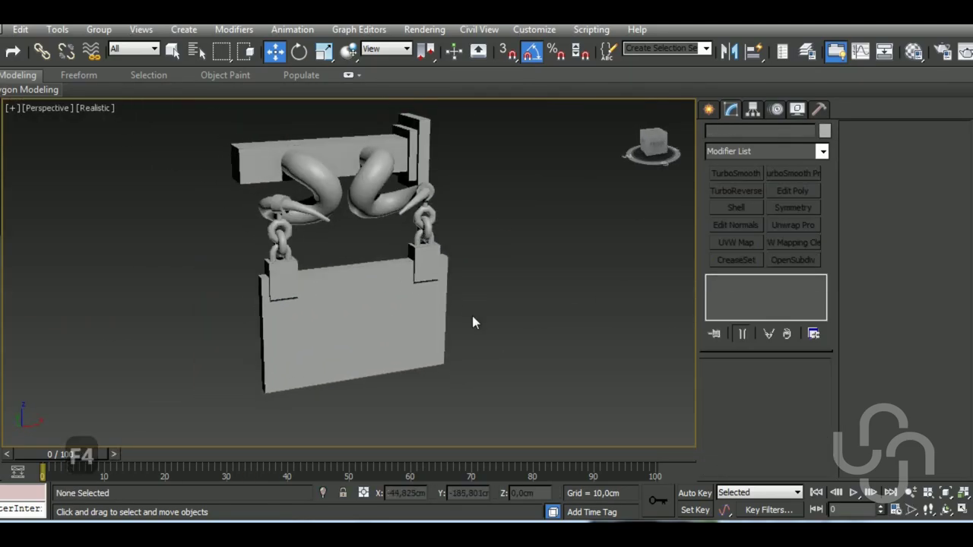
pyautogui.press('F4')
pyautogui.scroll(5, 408, 316)
pyautogui.click(408, 317)
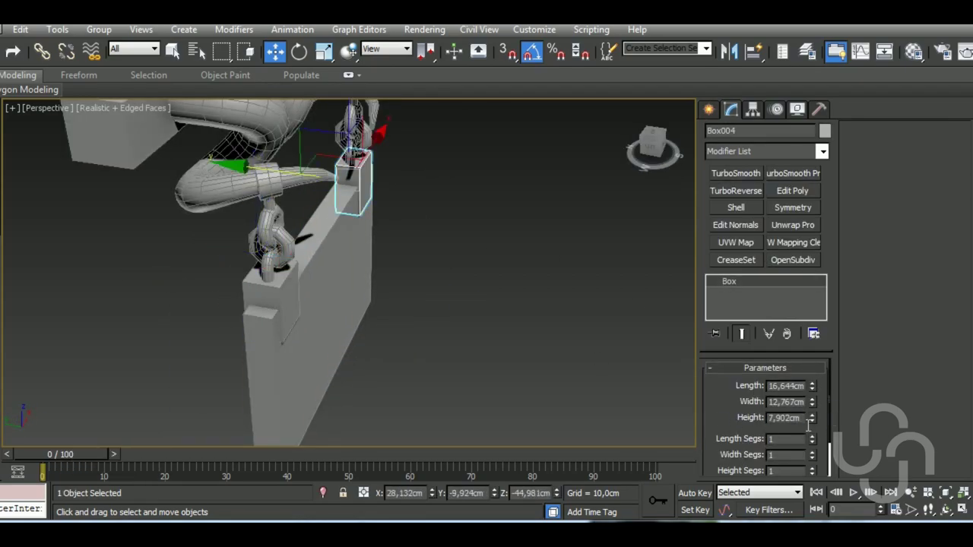
# Step: Convert the board Box005 to Editable Poly and inset its front face
pyautogui.click(579, 291)
pyautogui.press('f')
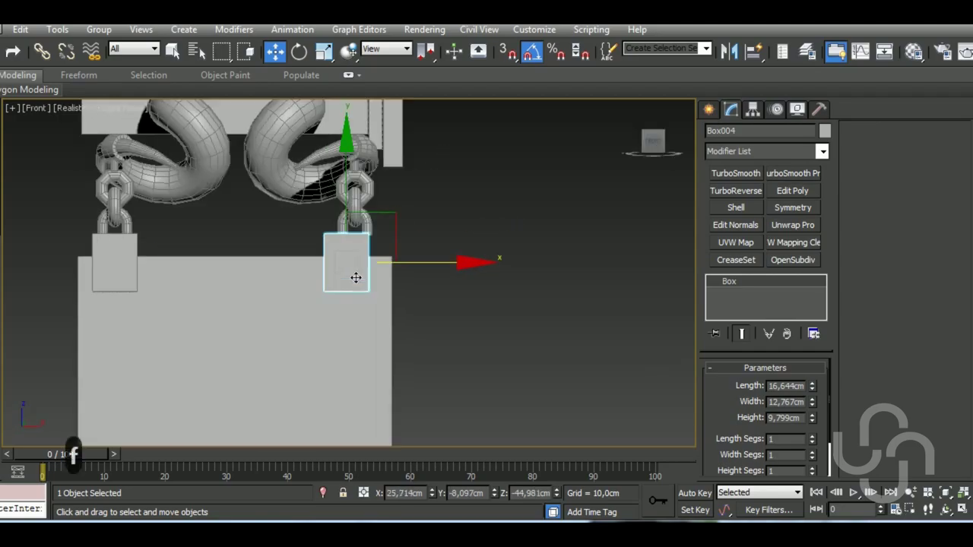
pyautogui.click(380, 296)
pyautogui.keyDown('alt'); pyautogui.moveTo(380, 296); pyautogui.dragTo(426, 304, button='middle'); pyautogui.keyUp('alt')
pyautogui.press('l')
pyautogui.moveTo(503, 334)
pyautogui.mouseDown(button='middle')
pyautogui.moveTo(449, 251)
pyautogui.moveTo(436, 335)
pyautogui.mouseUp(button='middle')
pyautogui.press('4')
pyautogui.click(410, 342)
pyautogui.click(955, 197)
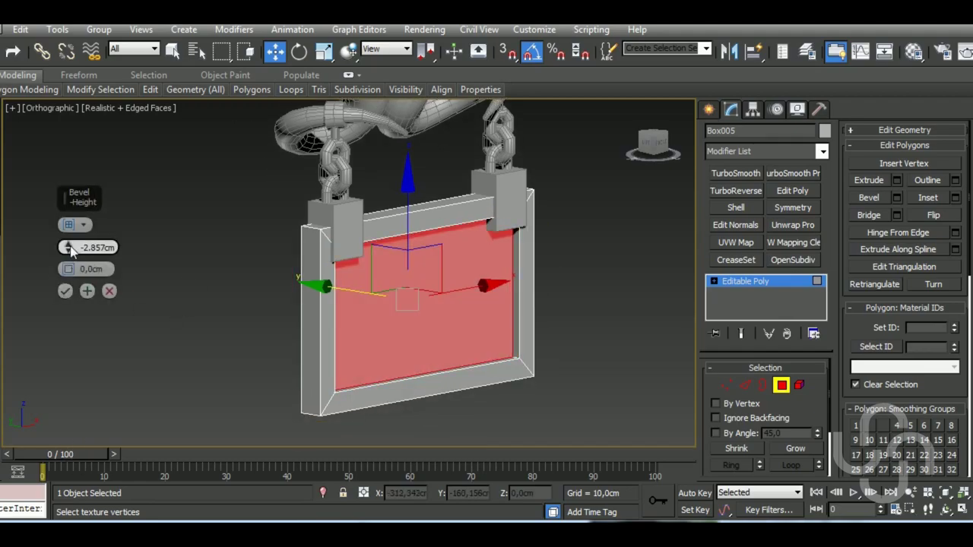
# Step: Commit the recessed panel bevel and add connecting edges across the board's vertical edges
pyautogui.click(65, 291)
pyautogui.keyDown('alt'); pyautogui.moveTo(380, 319); pyautogui.dragTo(447, 325, button='middle'); pyautogui.keyUp('alt')
pyautogui.press('2')
pyautogui.moveTo(199, 263); pyautogui.dragTo(613, 291)
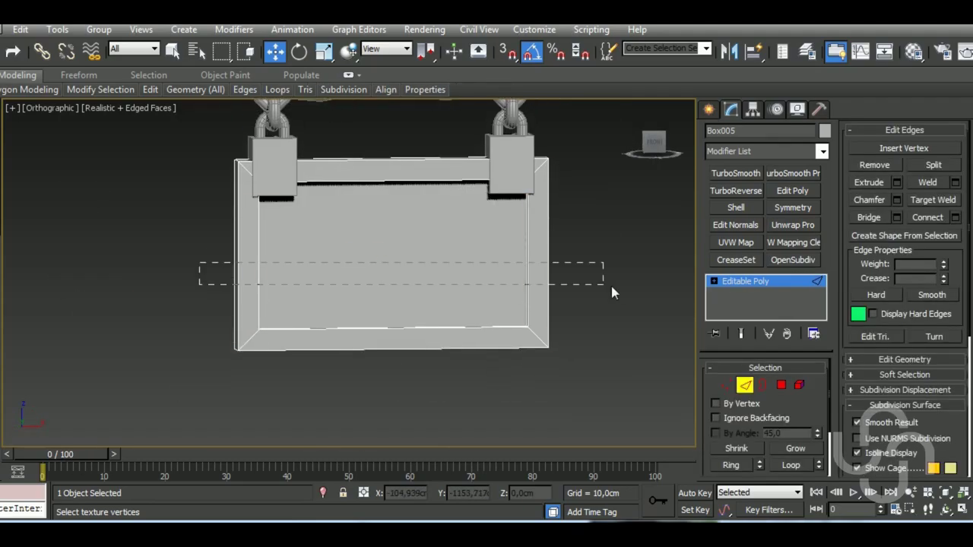
pyautogui.click(65, 291)
# Step: Select the panel's central trim faces and scale them from the front view
pyautogui.press('f')
pyautogui.press('1')
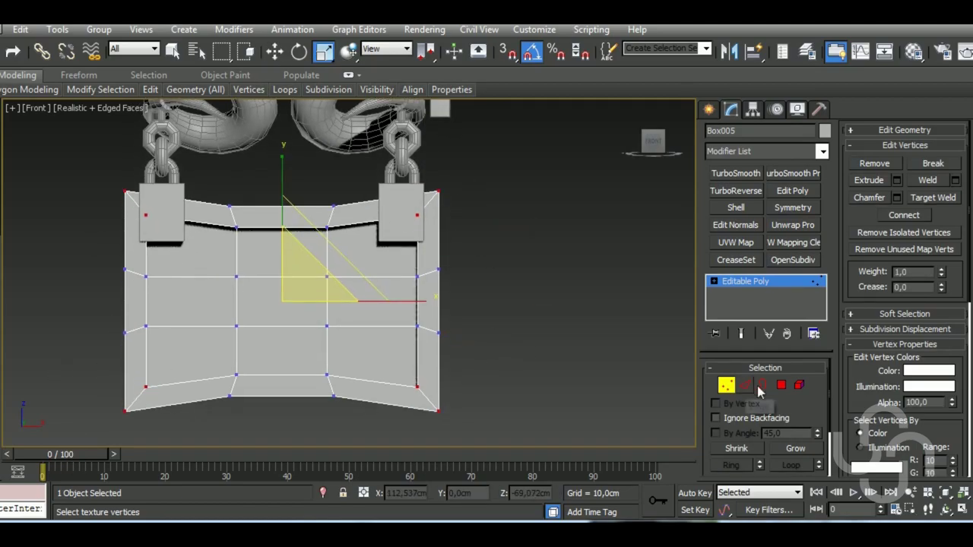
pyautogui.press('1')
pyautogui.press('w')
pyautogui.press('4')
pyautogui.keyDown('alt'); pyautogui.moveTo(318, 360); pyautogui.dragTo(496, 335, button='middle'); pyautogui.keyUp('alt')
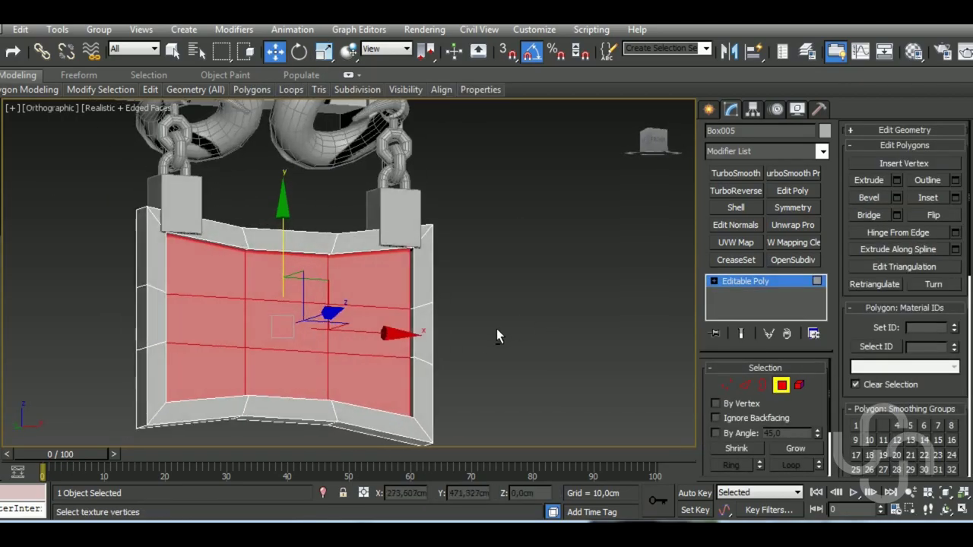
pyautogui.press('f')
pyautogui.press('r')
pyautogui.scroll(-3, 426, 319)
pyautogui.moveTo(426, 319); pyautogui.dragTo(449, 293, button='middle')
pyautogui.scroll(4, 450, 293)
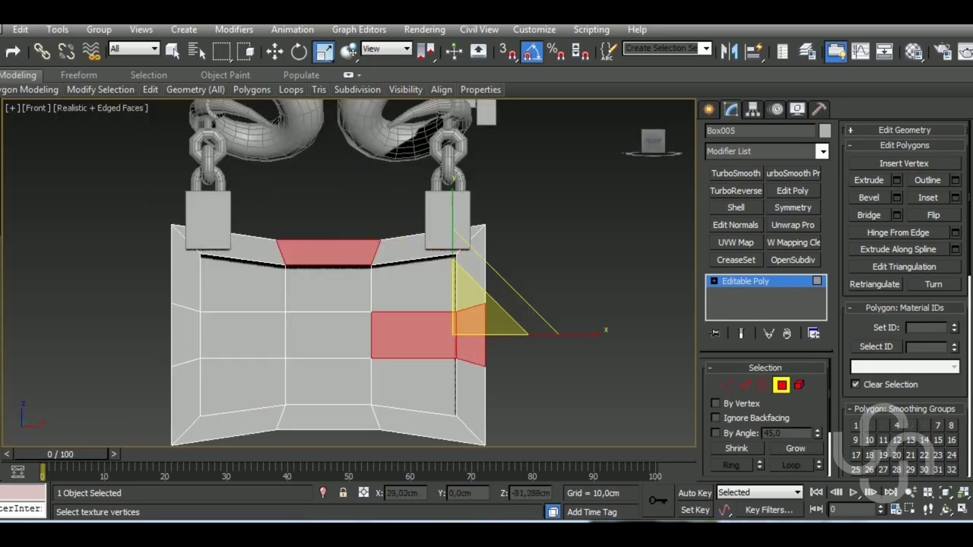
pyautogui.keyDown('alt'); pyautogui.moveTo(517, 382); pyautogui.dragTo(596, 392, button='middle'); pyautogui.keyUp('alt')
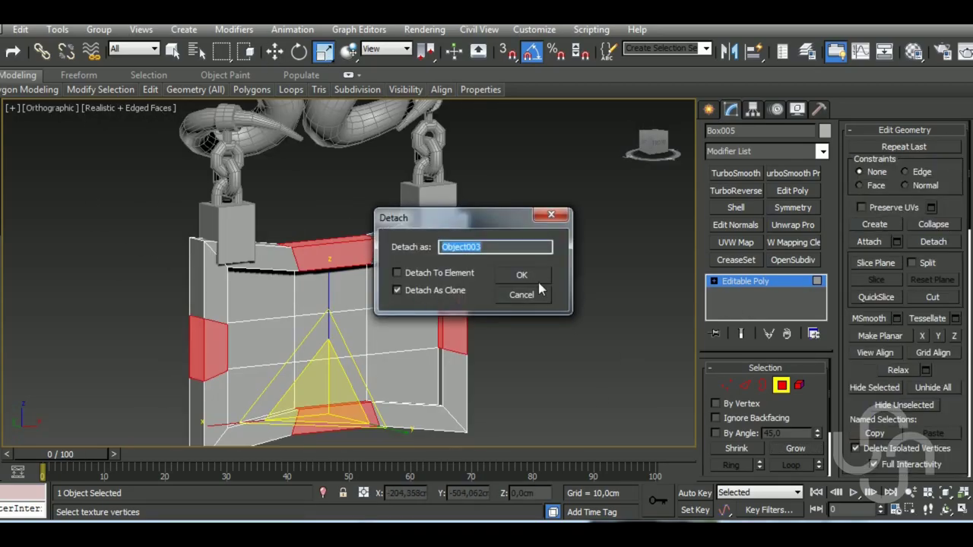
# Step: Detach copies of the trim faces and thicken them into solid raised plates
pyautogui.press('Return')
pyautogui.keyDown('alt'); pyautogui.moveTo(538, 282); pyautogui.dragTo(573, 358, button='middle'); pyautogui.keyUp('alt')
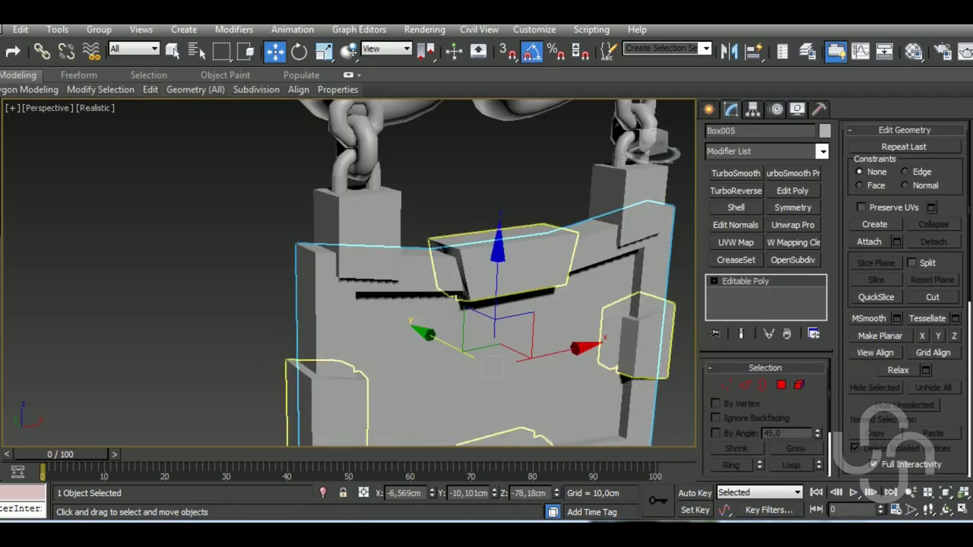
pyautogui.moveTo(394, 394); pyautogui.dragTo(367, 364, button='middle')
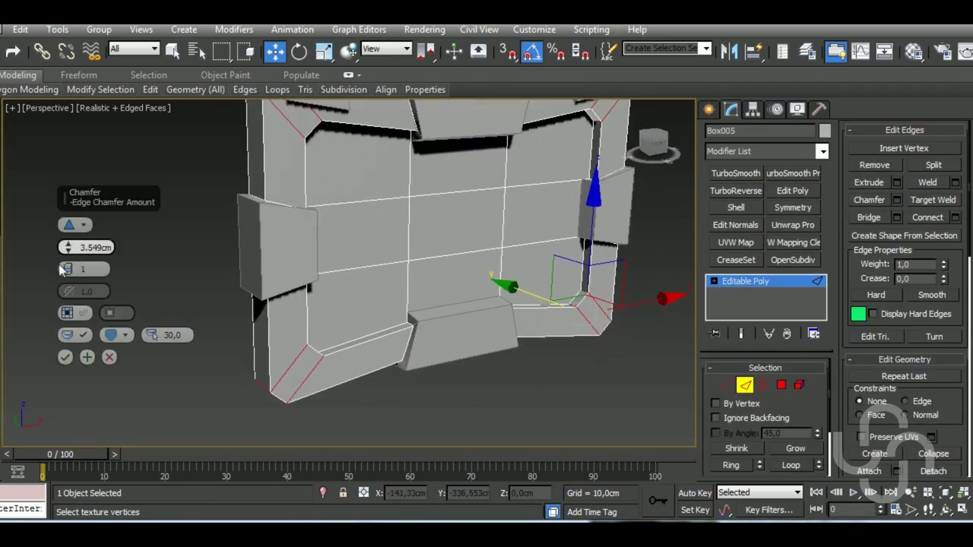
# Step: Chamfer the board's edge loops with 2 segments at 4.277 cm and clear the selection
pyautogui.click(64, 270)
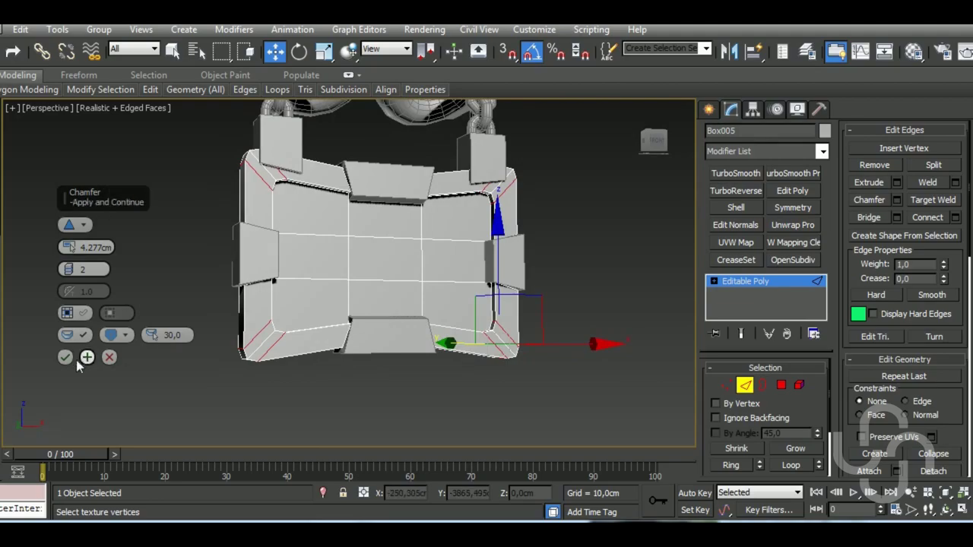
pyautogui.click(64, 357)
pyautogui.press('f')
pyautogui.click(486, 403)
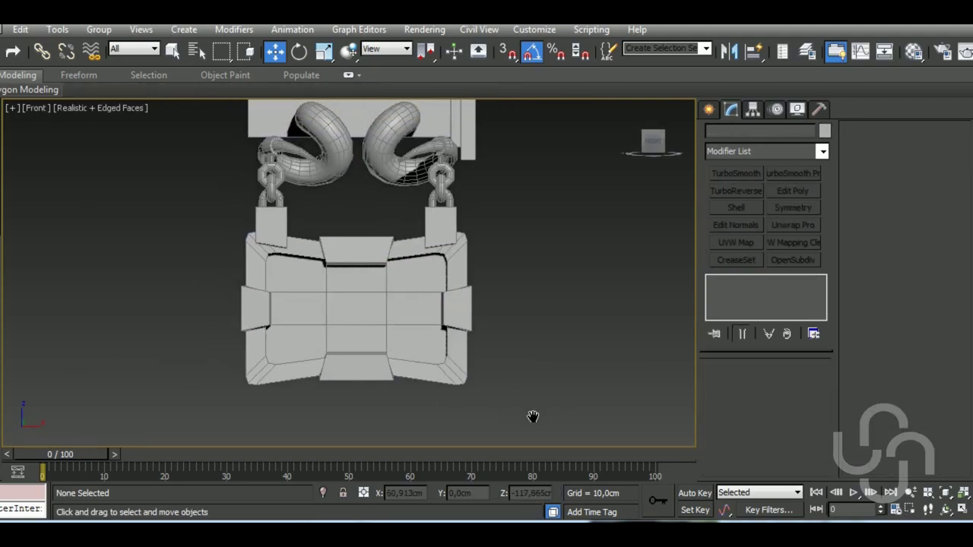
# Step: Create a small sphere rivet on the plate and convert it to Editable Poly
pyautogui.click(708, 109)
pyautogui.click(735, 222)
pyautogui.scroll(3, 441, 272)
pyautogui.moveTo(432, 263); pyautogui.dragTo(452, 266)
pyautogui.press('l')
pyautogui.click(730, 109)
pyautogui.rightClick(749, 282)
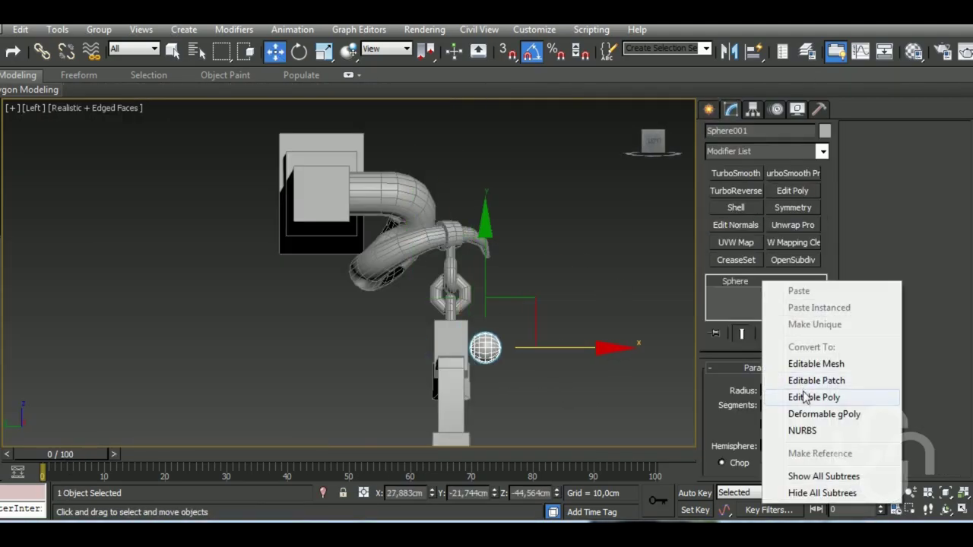
pyautogui.click(804, 397)
pyautogui.scroll(4, 502, 383)
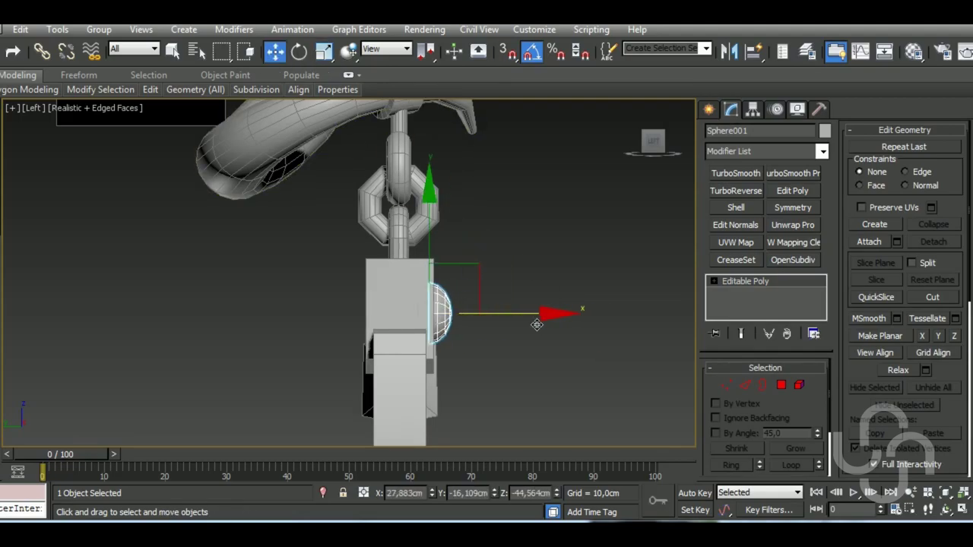
# Step: Clone the sphere rivet onto the left hanging plate and the bottom and right brackets
pyautogui.press('f')
pyautogui.scroll(-3, 415, 230)
pyautogui.press('w')
pyautogui.keyDown('shift'); pyautogui.moveTo(532, 228); pyautogui.dragTo(195, 242); pyautogui.keyUp('shift')
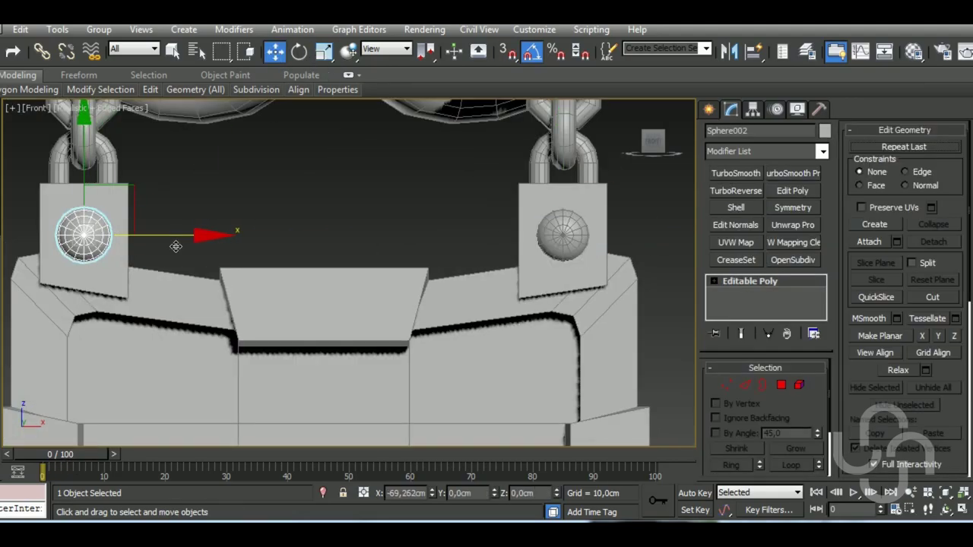
pyautogui.scroll(-2, 349, 185)
pyautogui.press('l')
pyautogui.press('f')
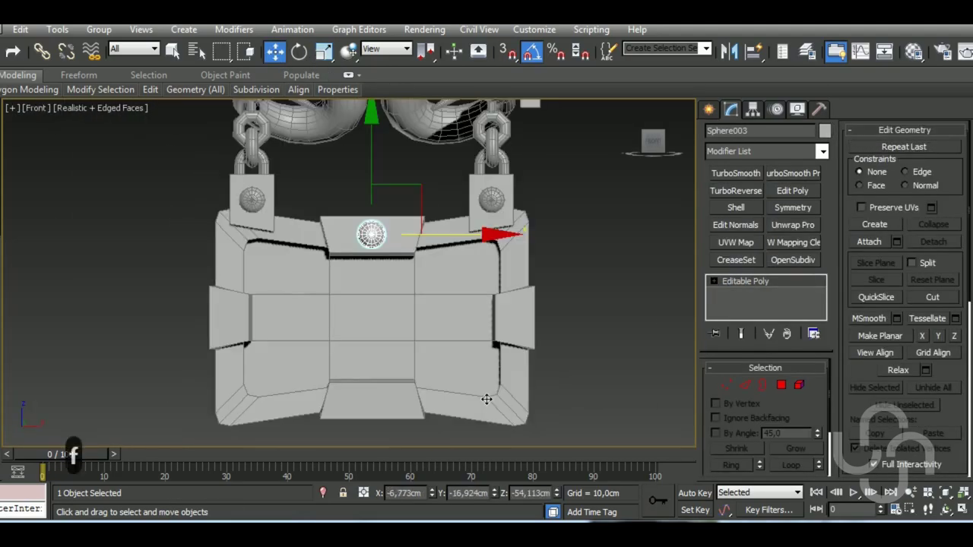
pyautogui.moveTo(407, 234)
pyautogui.keyDown('shift'); pyautogui.mouseDown()
pyautogui.moveTo(371, 401)
pyautogui.moveTo(295, 286)
pyautogui.moveTo(577, 327)
pyautogui.mouseUp(); pyautogui.keyUp('shift')
pyautogui.click(456, 330)
pyautogui.click(456, 330)
pyautogui.press('l')
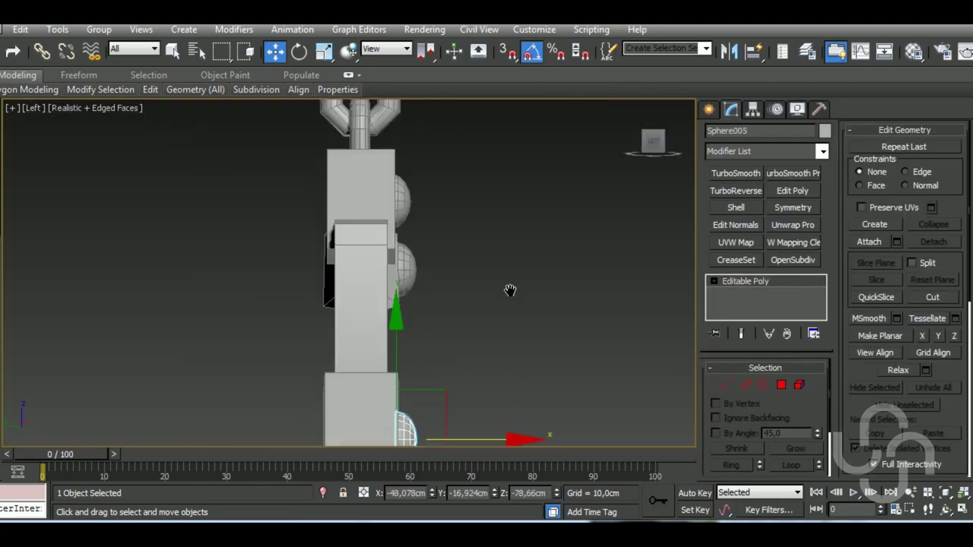
pyautogui.press('f')
# Step: Detach the face of the box above the horns as a thickened piece and clone it
pyautogui.moveTo(619, 348); pyautogui.dragTo(620, 456, button='middle')
pyautogui.scroll(-3, 456, 266)
pyautogui.click(426, 220)
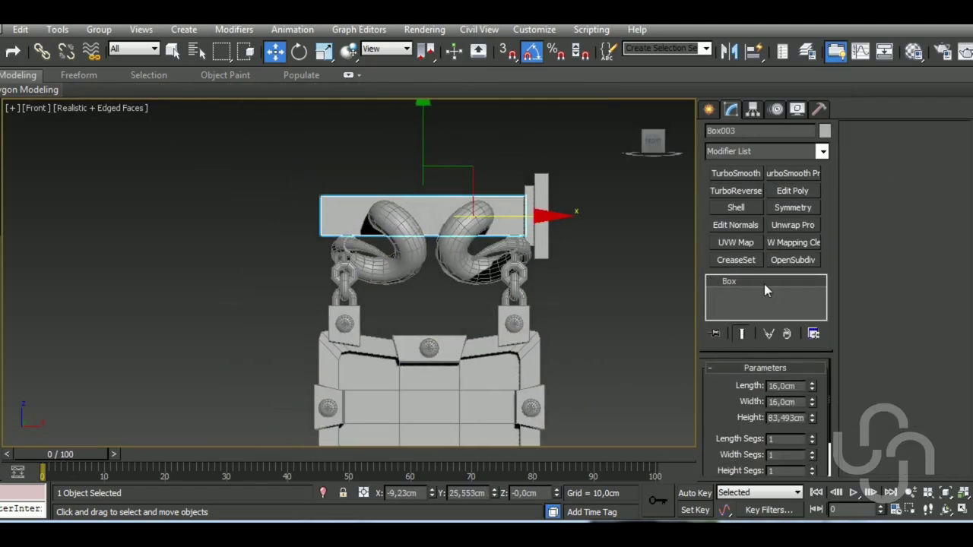
pyautogui.scroll(5, 357, 258)
pyautogui.click(933, 242)
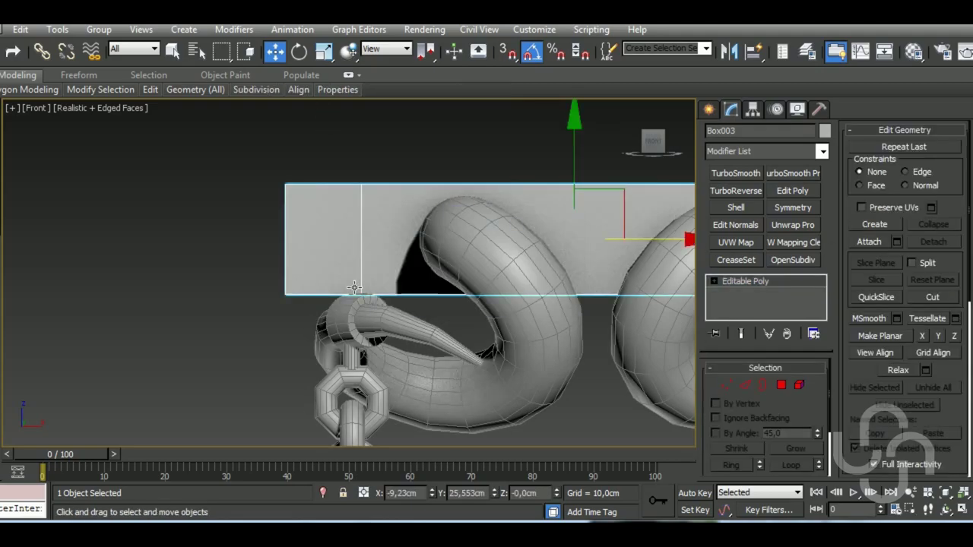
pyautogui.click(735, 207)
pyautogui.keyDown('alt'); pyautogui.moveTo(425, 304); pyautogui.dragTo(501, 396, button='middle'); pyautogui.keyUp('alt')
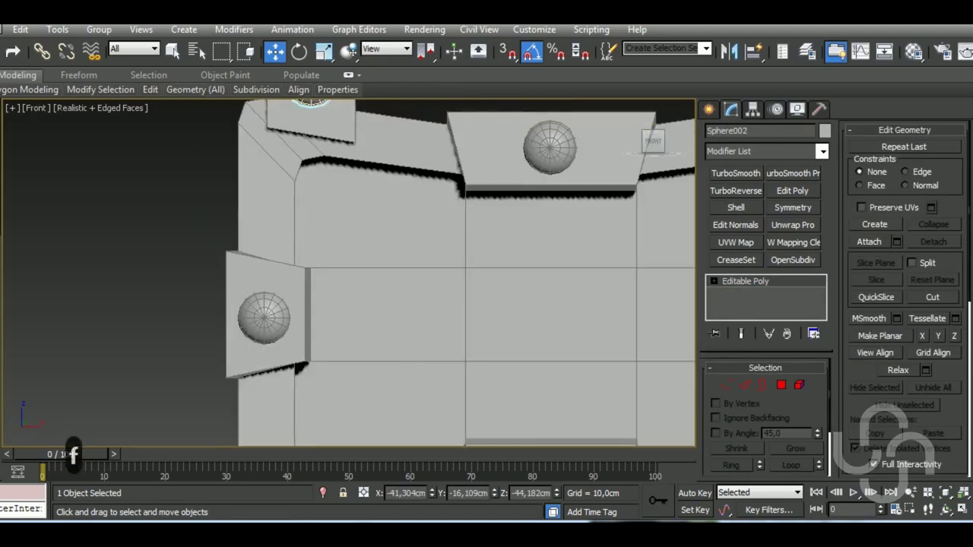
pyautogui.click(475, 334)
pyautogui.press('l')
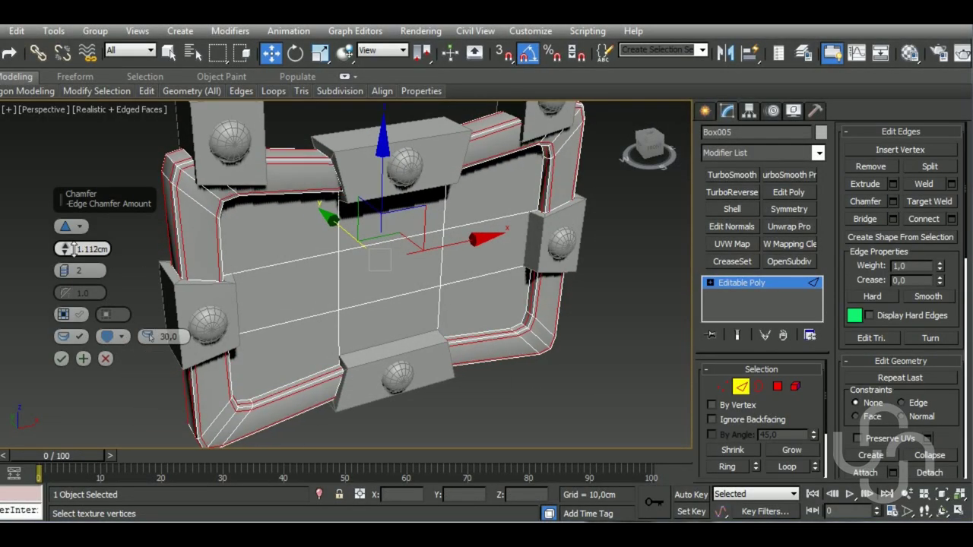
# Step: Select the inner panel's vertices in Front view and scale them to fit the frame
pyautogui.press('4')
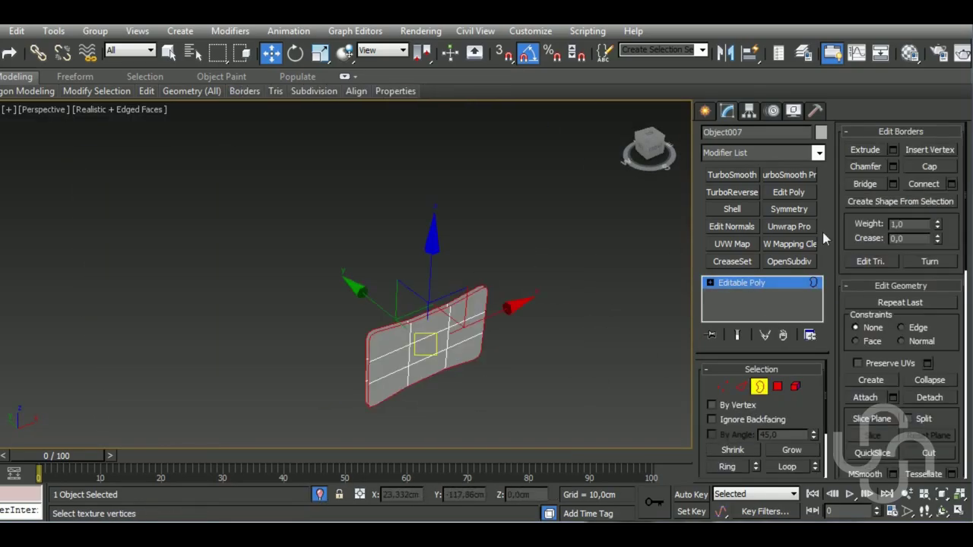
pyautogui.click(741, 386)
pyautogui.keyDown('alt'); pyautogui.moveTo(430, 342); pyautogui.dragTo(532, 255, button='middle'); pyautogui.keyUp('alt')
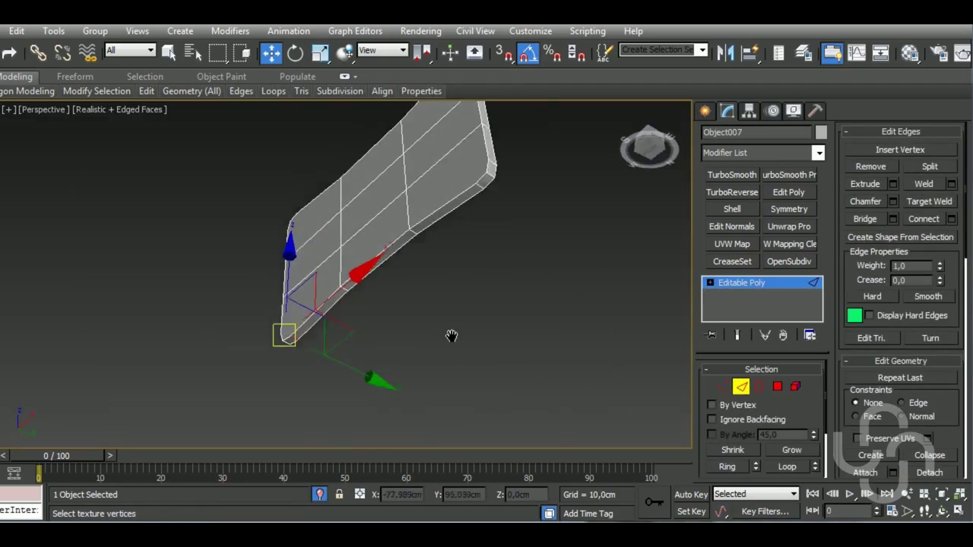
pyautogui.press('f')
pyautogui.press('1')
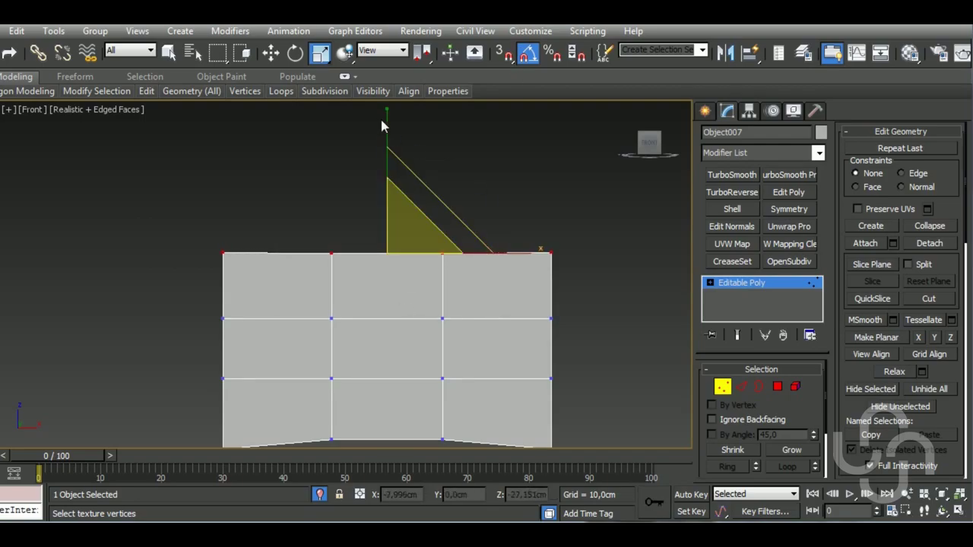
pyautogui.moveTo(184, 289); pyautogui.dragTo(639, 375)
pyautogui.click(318, 496)
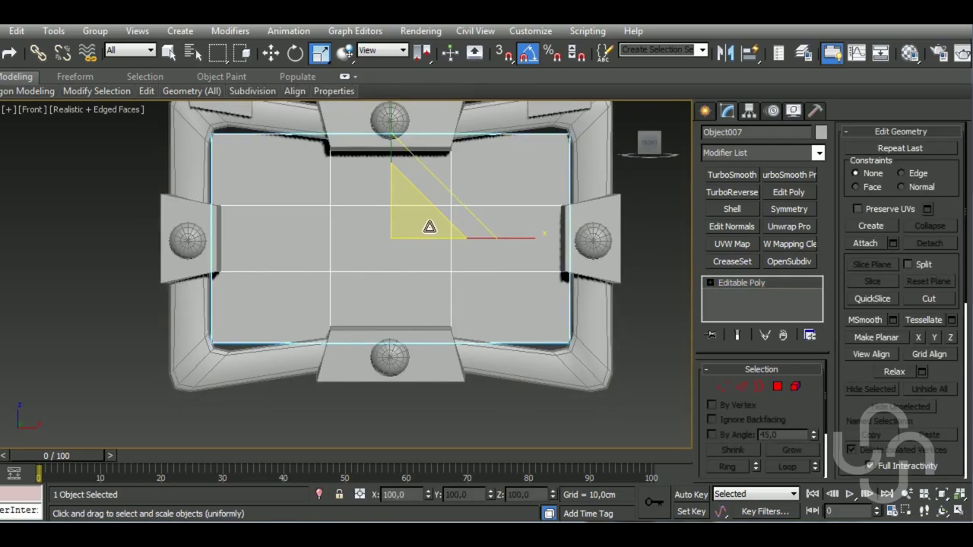
pyautogui.moveTo(422, 215)
pyautogui.keyDown('alt'); pyautogui.mouseDown(button='middle')
pyautogui.moveTo(352, 326)
pyautogui.moveTo(382, 365)
pyautogui.mouseUp(button='middle'); pyautogui.keyUp('alt')
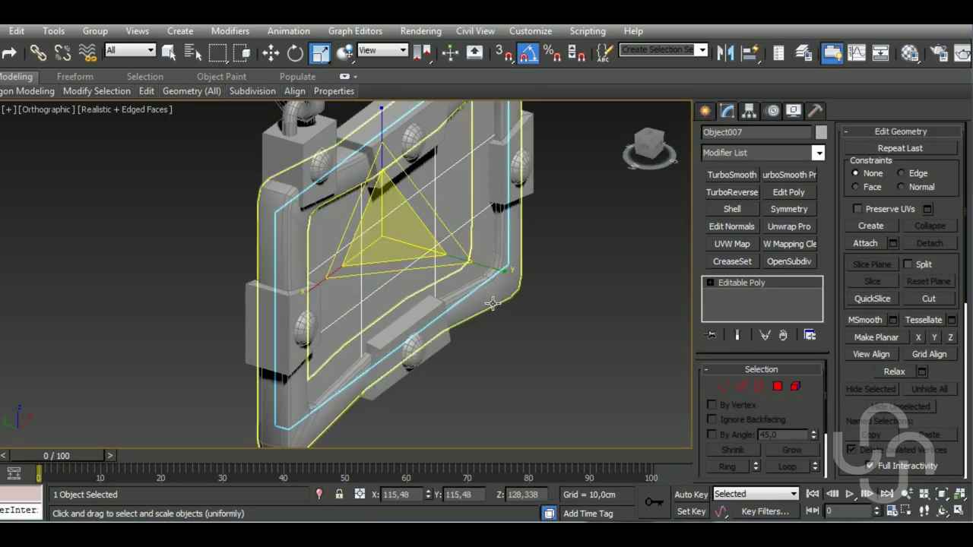
# Step: Select the bracket pieces and give them a 0.37 cm Chamfer modifier
pyautogui.click(272, 54)
pyautogui.keyDown('alt'); pyautogui.moveTo(296, 294); pyautogui.dragTo(403, 190, button='middle'); pyautogui.keyUp('alt')
pyautogui.click(403, 190)
pyautogui.press('r')
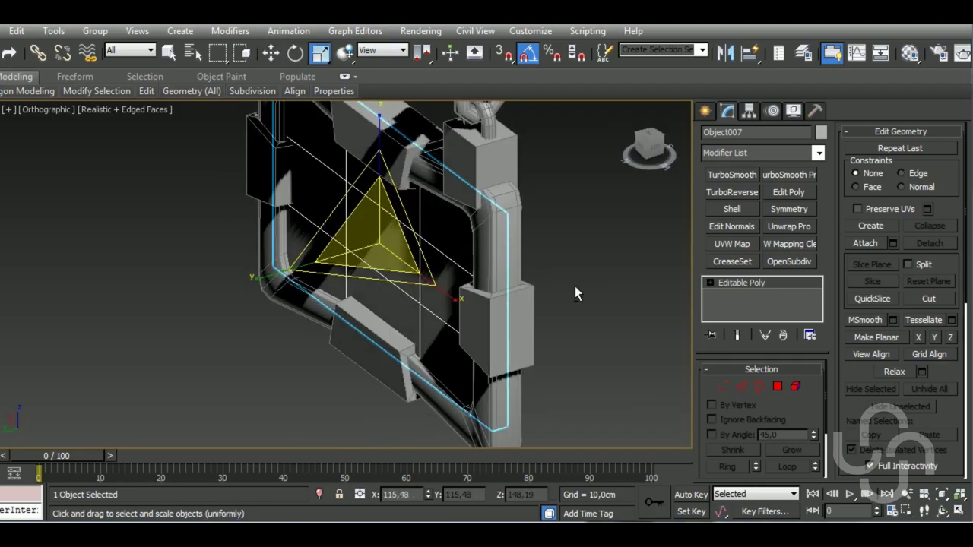
pyautogui.moveTo(575, 289)
pyautogui.keyDown('alt'); pyautogui.mouseDown(button='middle')
pyautogui.moveTo(441, 345)
pyautogui.moveTo(493, 303)
pyautogui.moveTo(529, 381)
pyautogui.moveTo(473, 408)
pyautogui.moveTo(428, 252)
pyautogui.moveTo(683, 300)
pyautogui.mouseUp(button='middle'); pyautogui.keyUp('alt')
pyautogui.press('c')
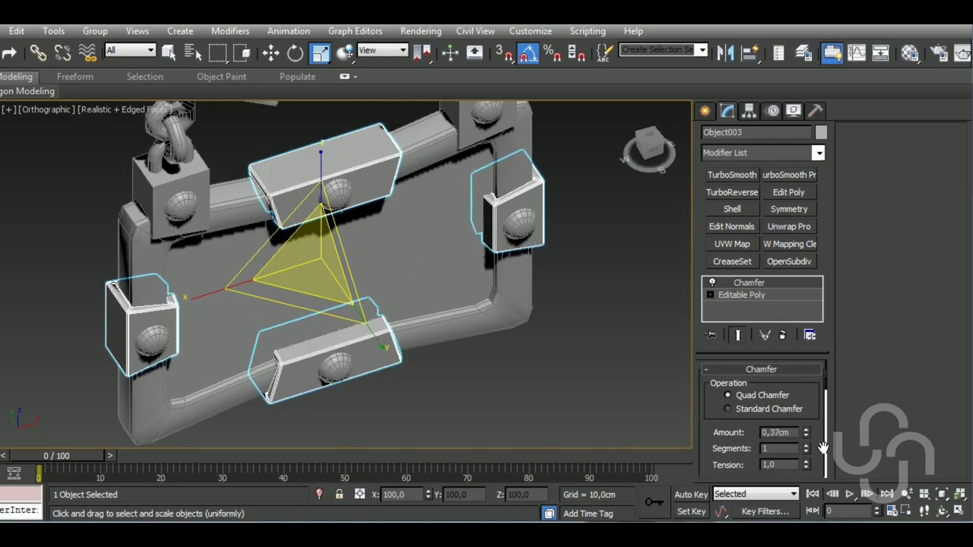
pyautogui.scroll(-1, 820, 424)
pyautogui.scroll(5, 282, 289)
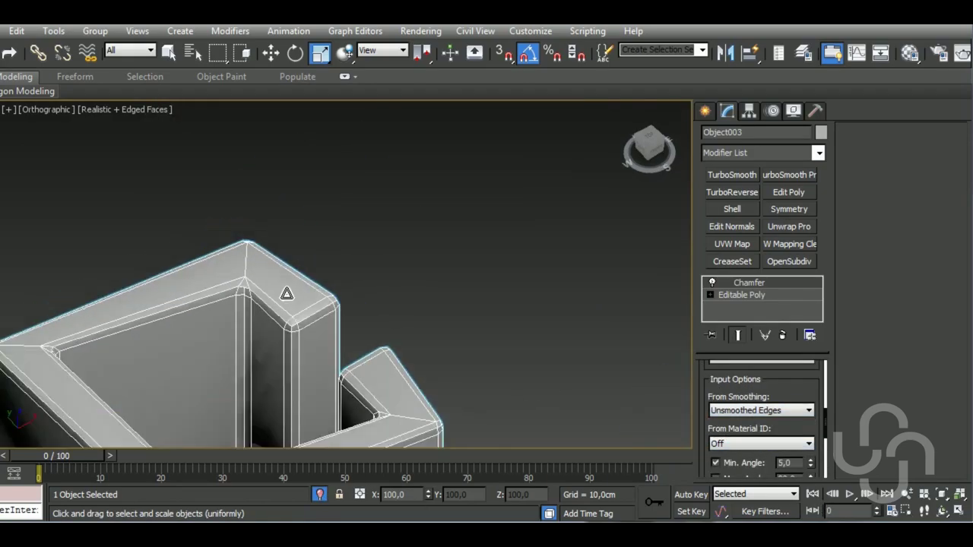
pyautogui.scroll(2, 300, 282)
pyautogui.scroll(3, 760, 441)
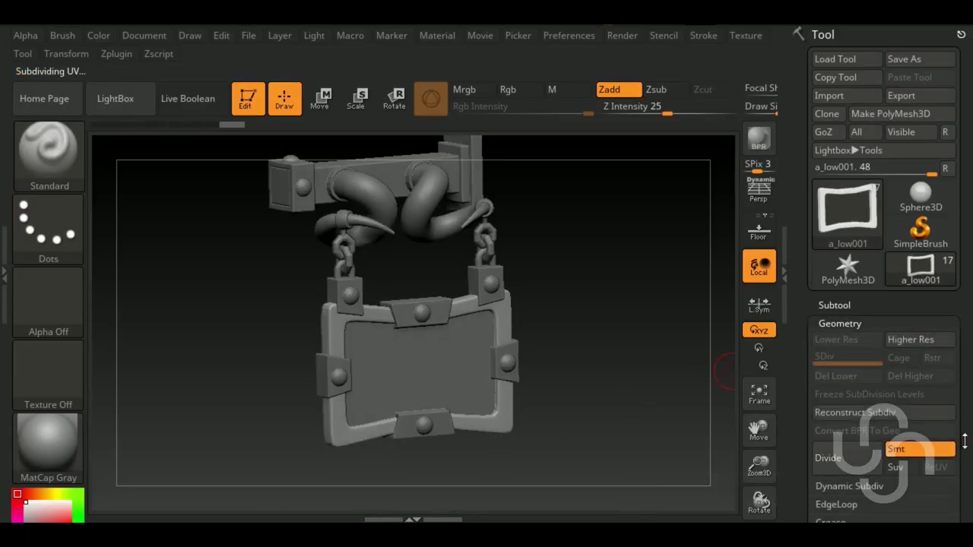
# Step: Expand the DynaMesh settings in the a_low001 tool's Geometry panel
pyautogui.scroll(-5, 963, 441)
pyautogui.click(838, 322)
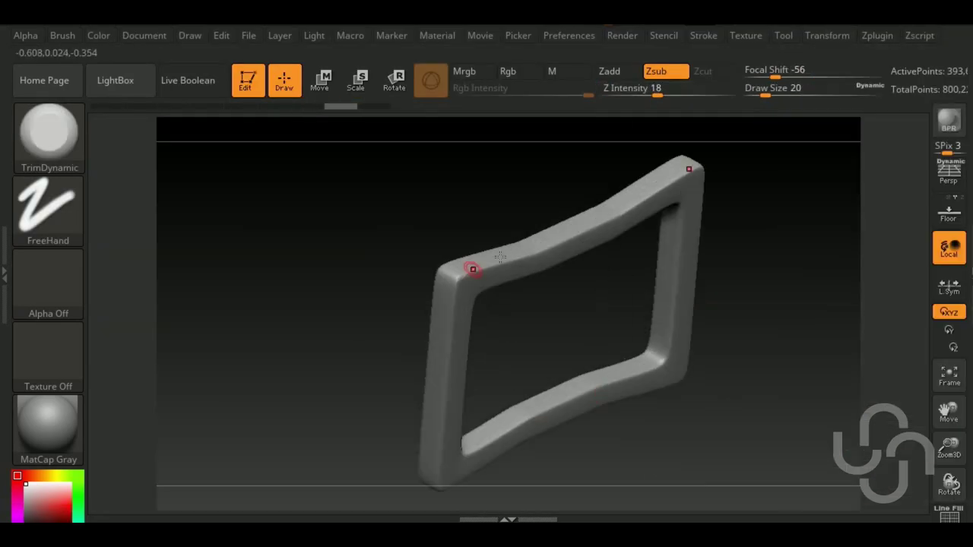
# Step: Carve worn bevels along the frame edge with the OrbFlatten_Edge brush, then subdivide one level
pyautogui.moveTo(428, 416)
pyautogui.mouseDown()
pyautogui.moveTo(658, 334)
pyautogui.moveTo(555, 251)
pyautogui.moveTo(571, 369)
pyautogui.moveTo(400, 284)
pyautogui.mouseUp()
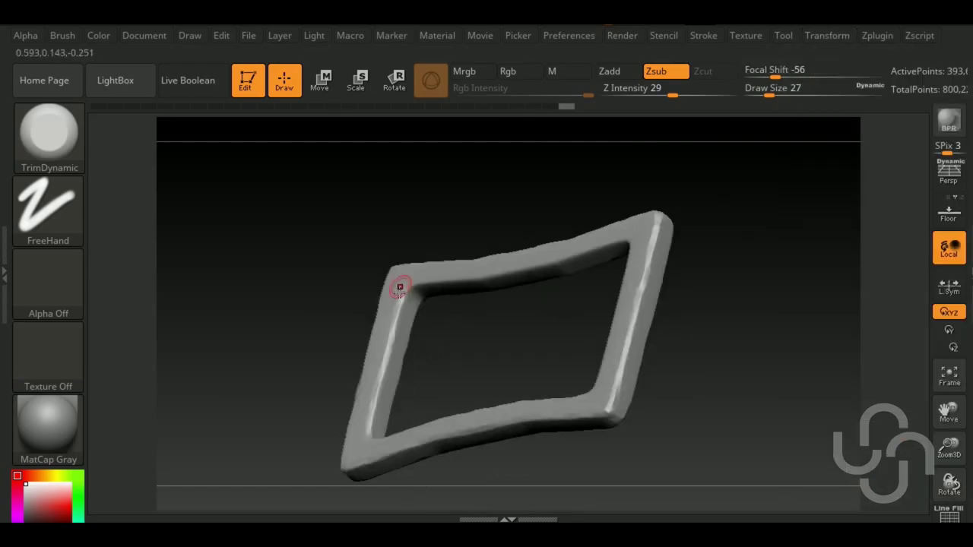
pyautogui.click(70, 129)
pyautogui.click(234, 389)
pyautogui.moveTo(321, 391)
pyautogui.keyDown('alt'); pyautogui.mouseDown()
pyautogui.moveTo(580, 321)
pyautogui.moveTo(537, 392)
pyautogui.moveTo(717, 347)
pyautogui.moveTo(397, 349)
pyautogui.moveTo(582, 273)
pyautogui.moveTo(492, 213)
pyautogui.moveTo(636, 362)
pyautogui.moveTo(433, 246)
pyautogui.moveTo(580, 284)
pyautogui.moveTo(414, 385)
pyautogui.mouseUp(); pyautogui.keyUp('alt')
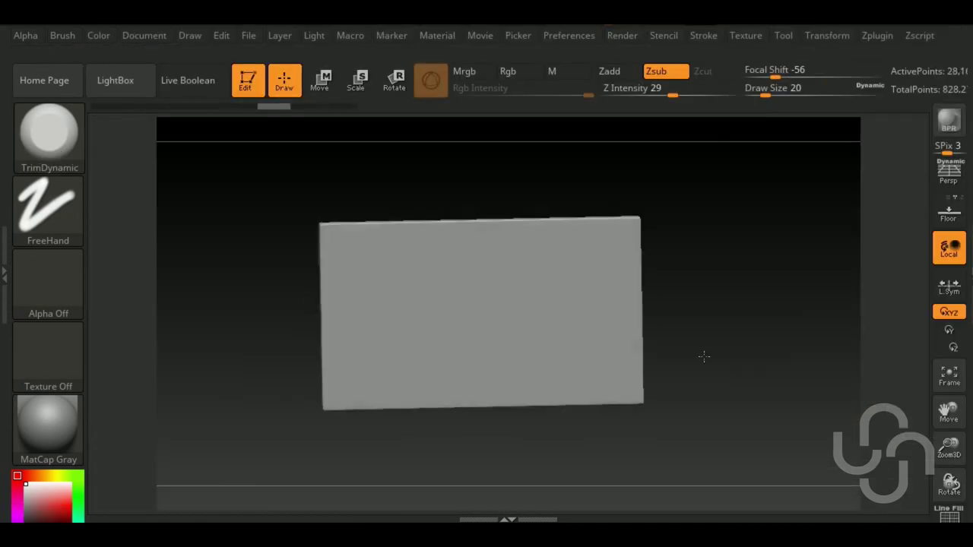
pyautogui.click(856, 218)
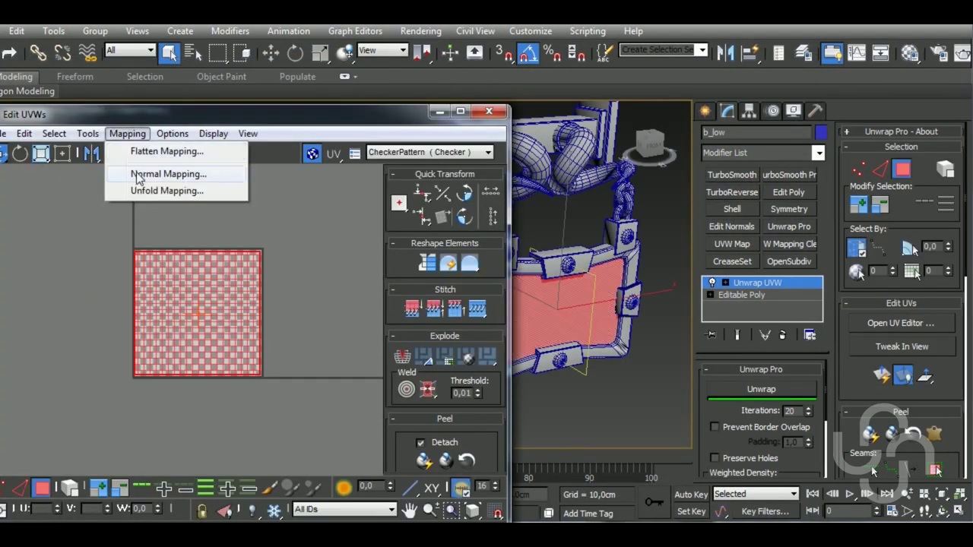
# Step: Lay out the current part's UVs with normal-based mapping and close the UV editor
pyautogui.click(137, 174)
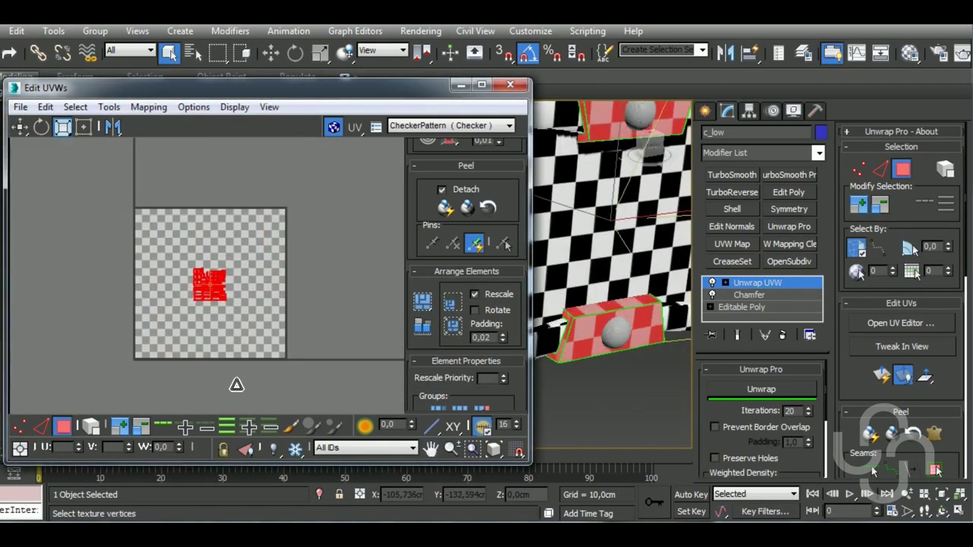
pyautogui.click(516, 85)
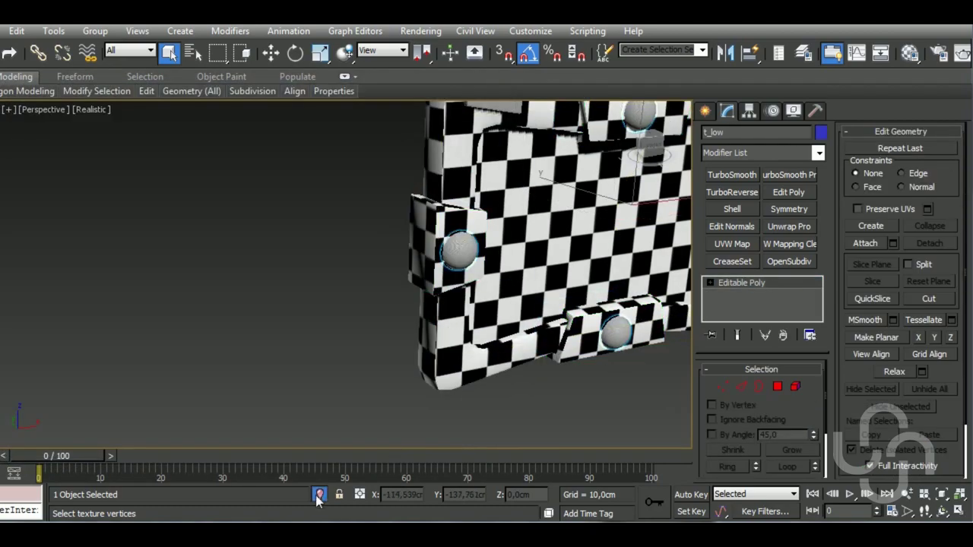
pyautogui.press('F4')
pyautogui.press('F4')
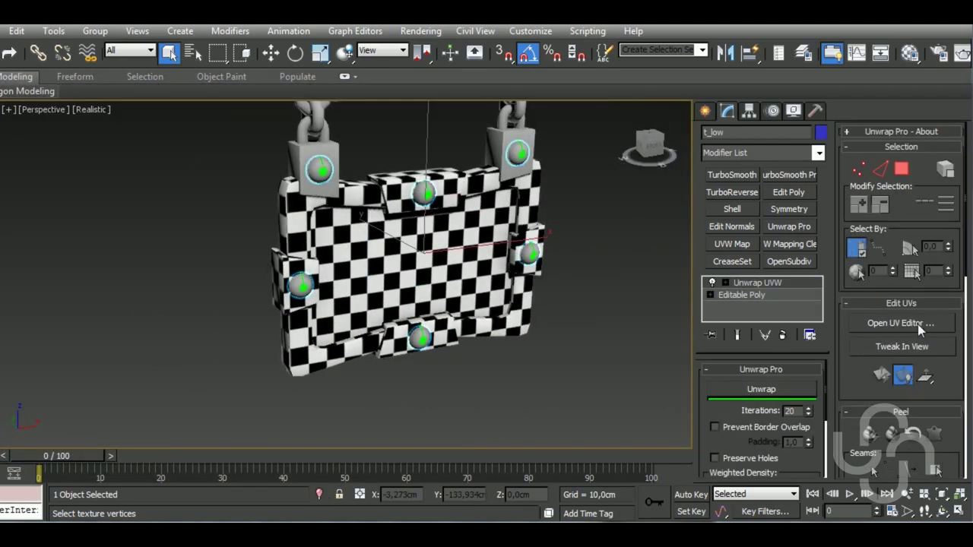
# Step: Detach the part as Object001 and add an Unwrap UVW modifier to it
pyautogui.hotkey('ctrl', 'z')
pyautogui.click(527, 276)
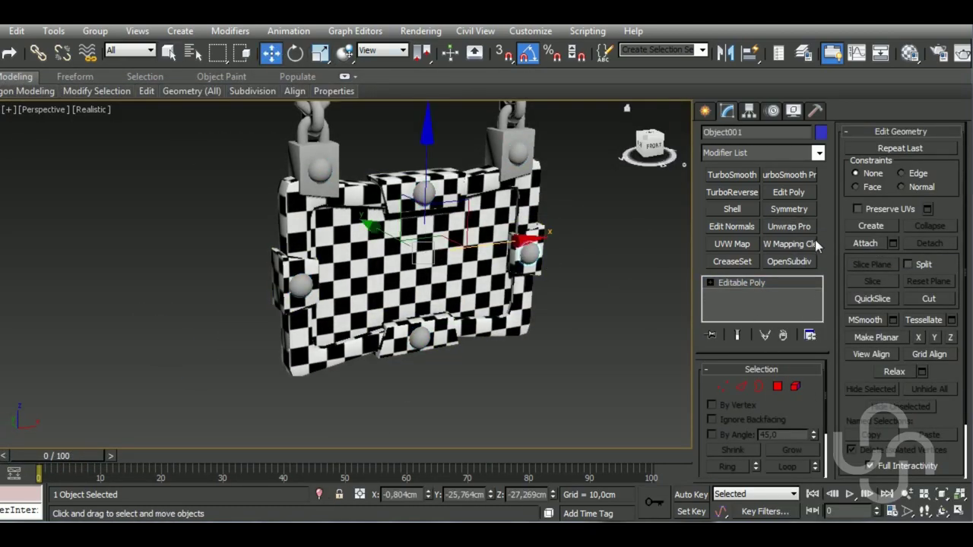
pyautogui.click(791, 226)
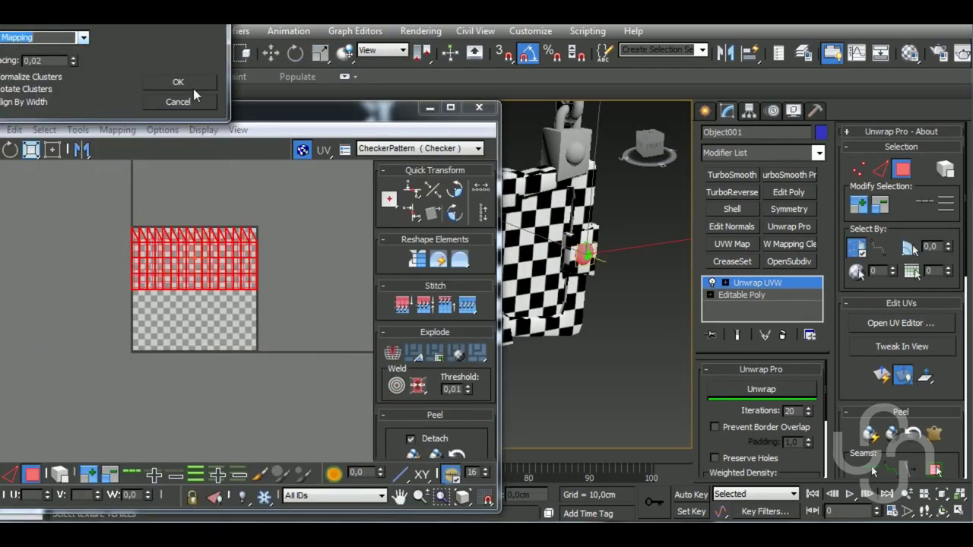
# Step: Flatten Object001's UVs into clusters and stitch the selected seam edge together
pyautogui.click(190, 84)
pyautogui.press('z')
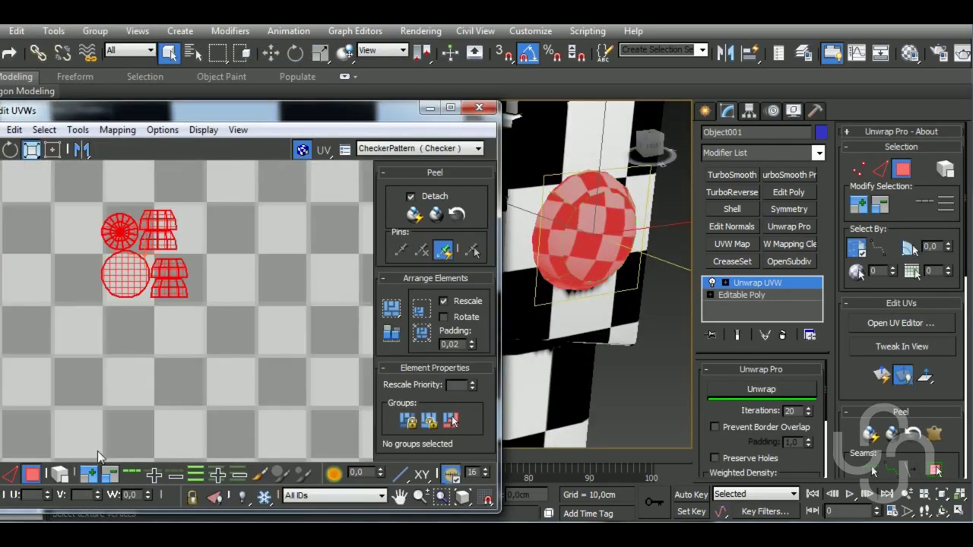
pyautogui.hotkey('shift', 's')
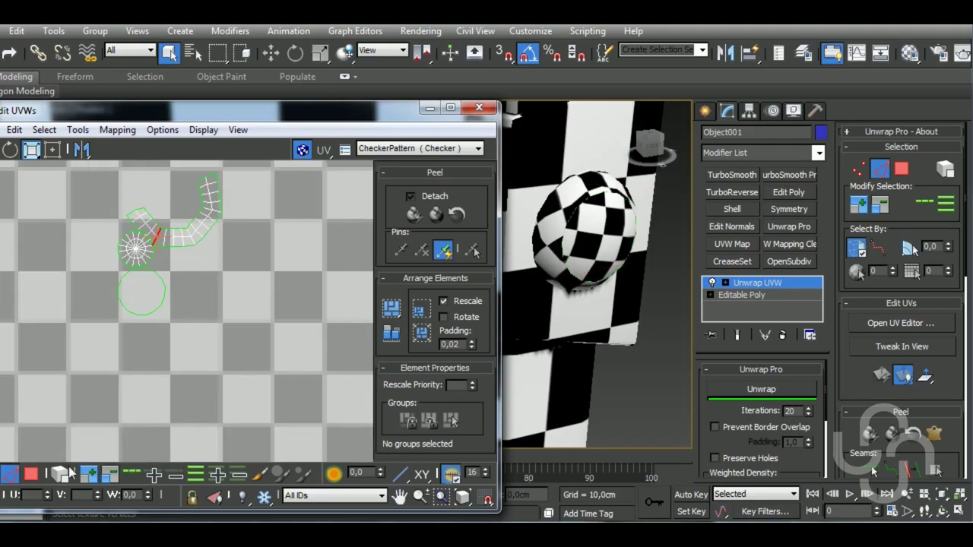
pyautogui.scroll(4, 456, 228)
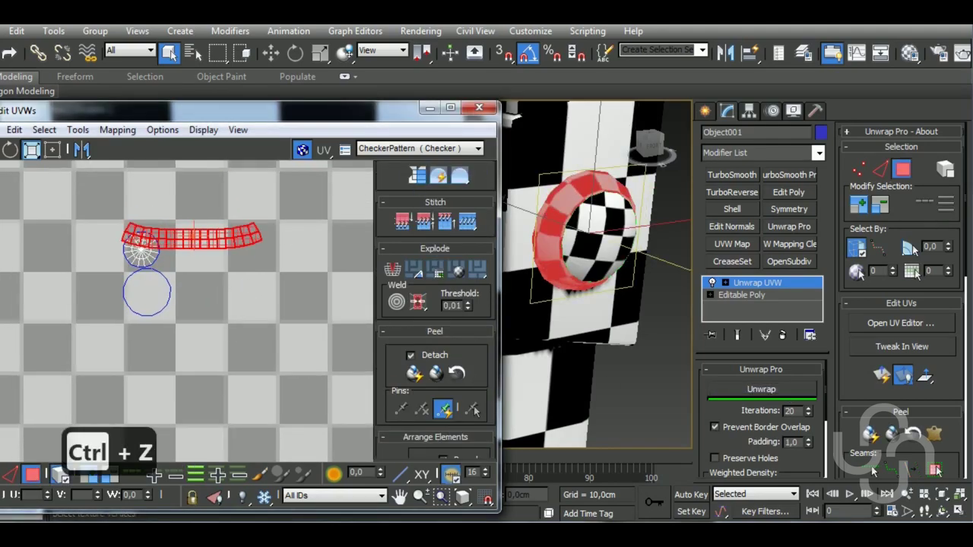
pyautogui.scroll(-5, 224, 335)
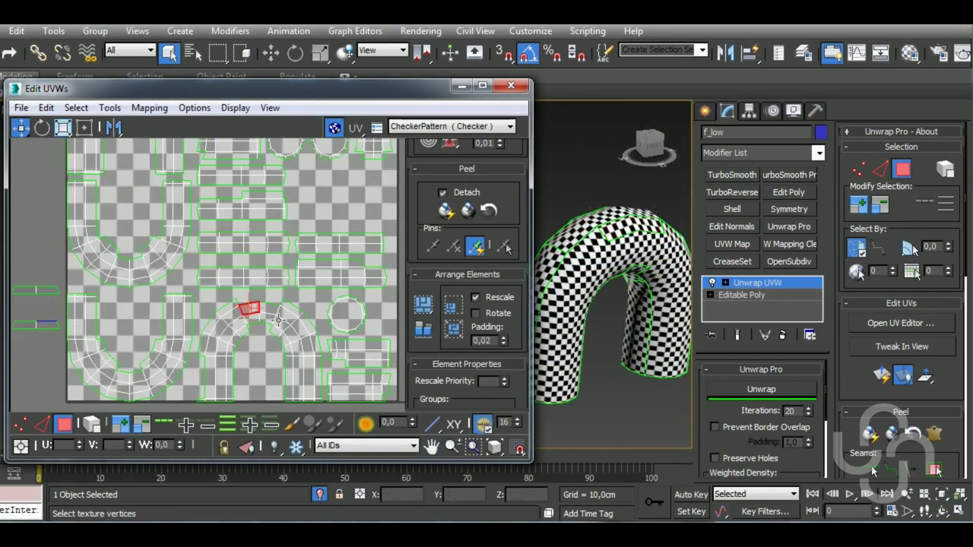
# Step: Stitch the arch's seams and relax the horn island with Unwrap, undoing a bad change
pyautogui.hotkey('shift', 's')
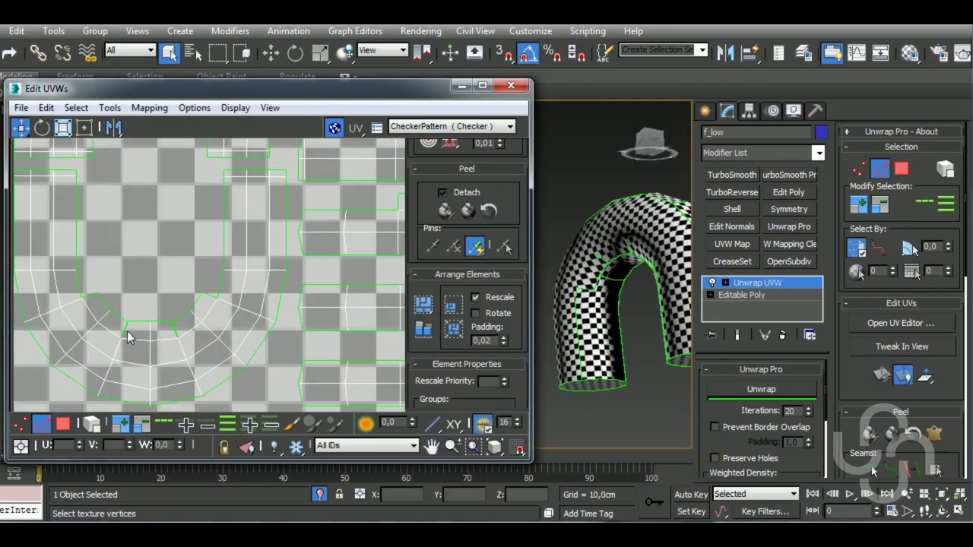
pyautogui.hotkey('shift', 's')
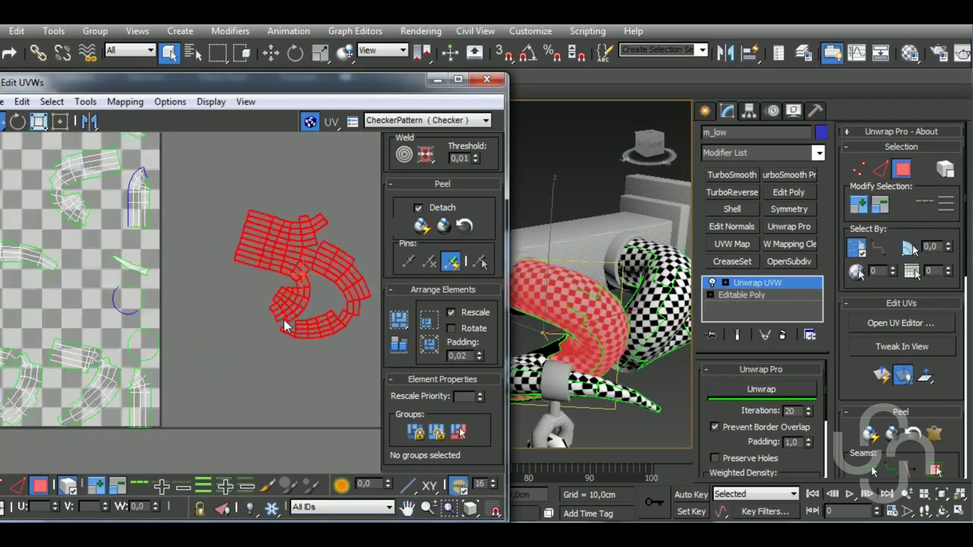
pyautogui.hotkey('shift', 's')
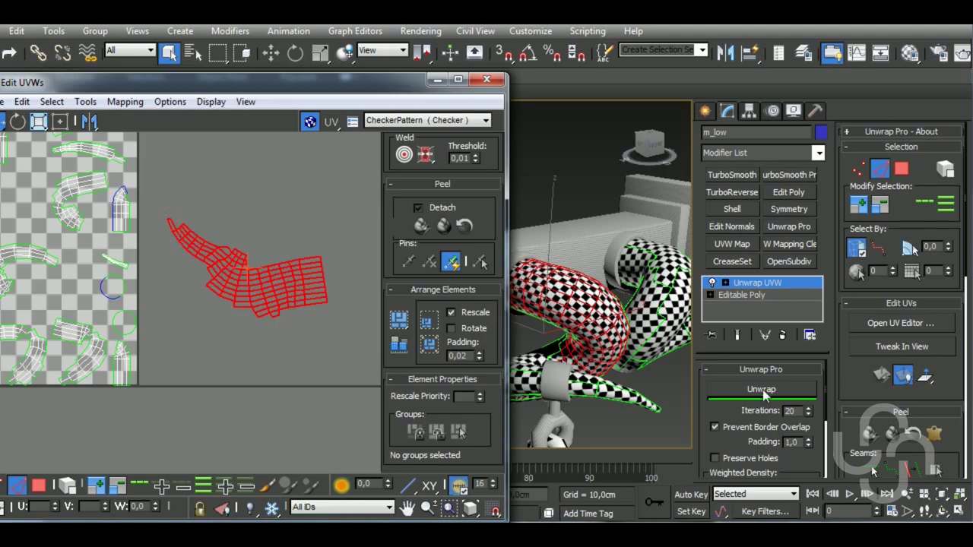
pyautogui.hotkey('shift', 's')
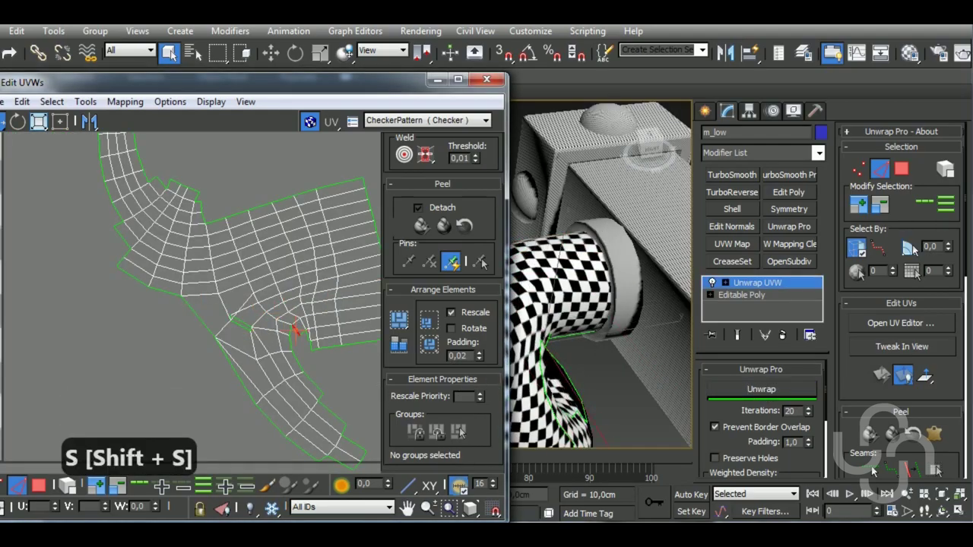
pyautogui.click(781, 390)
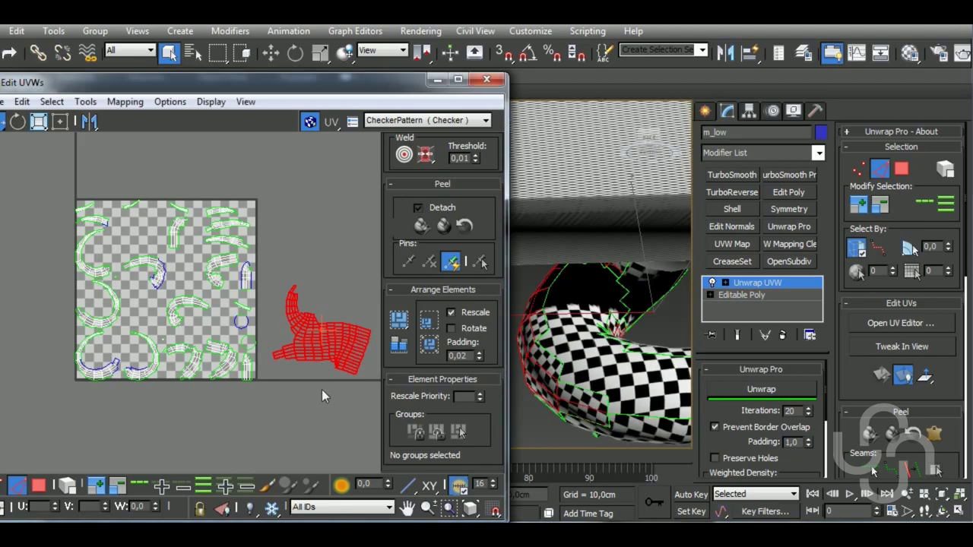
pyautogui.click(322, 389)
pyautogui.scroll(3, 289, 364)
pyautogui.hotkey('ctrl', 'z')
# Step: Restitch a horn seam and re-unwrap the horn island
pyautogui.scroll(2, 319, 357)
pyautogui.scroll(2, 296, 372)
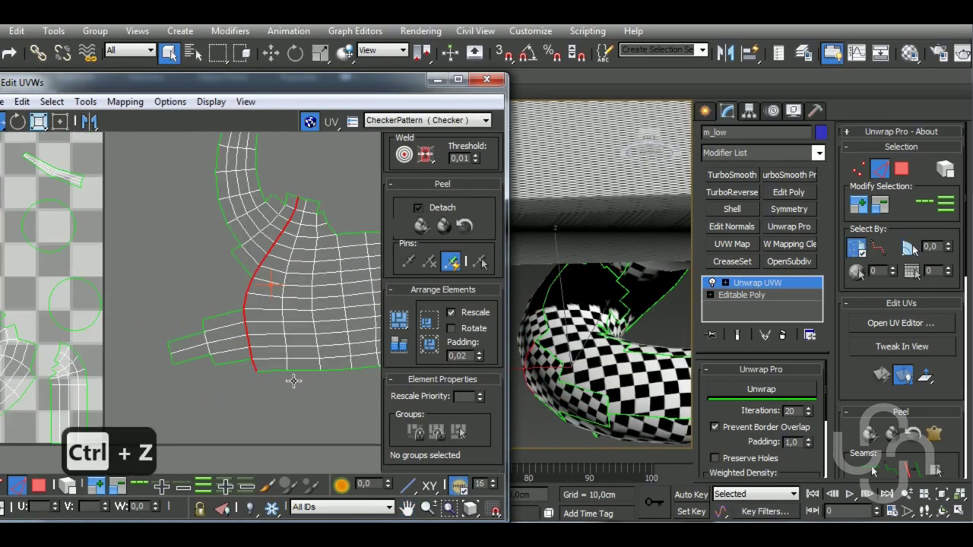
pyautogui.scroll(2, 319, 358)
pyautogui.scroll(1, 212, 344)
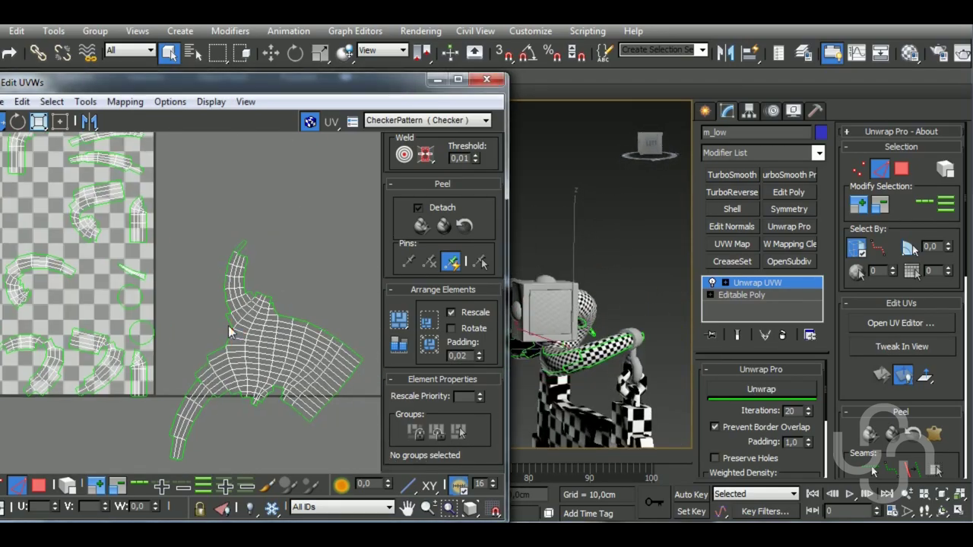
pyautogui.hotkey('shift', 's')
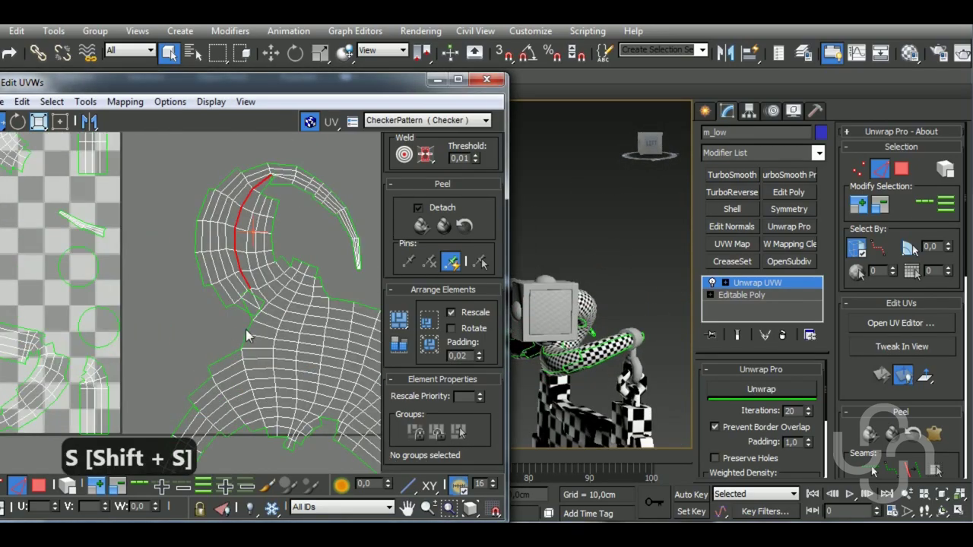
pyautogui.scroll(-2, 250, 342)
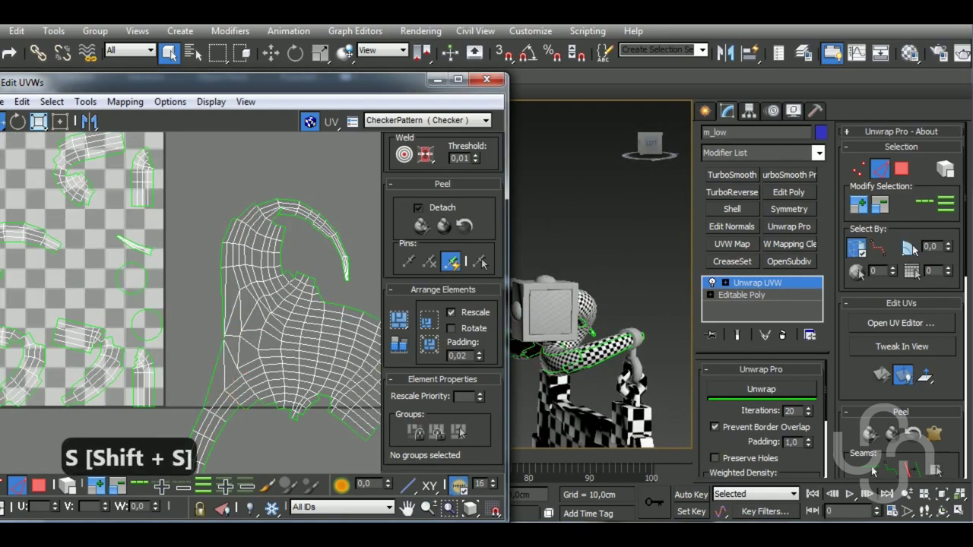
pyautogui.scroll(-4, 291, 327)
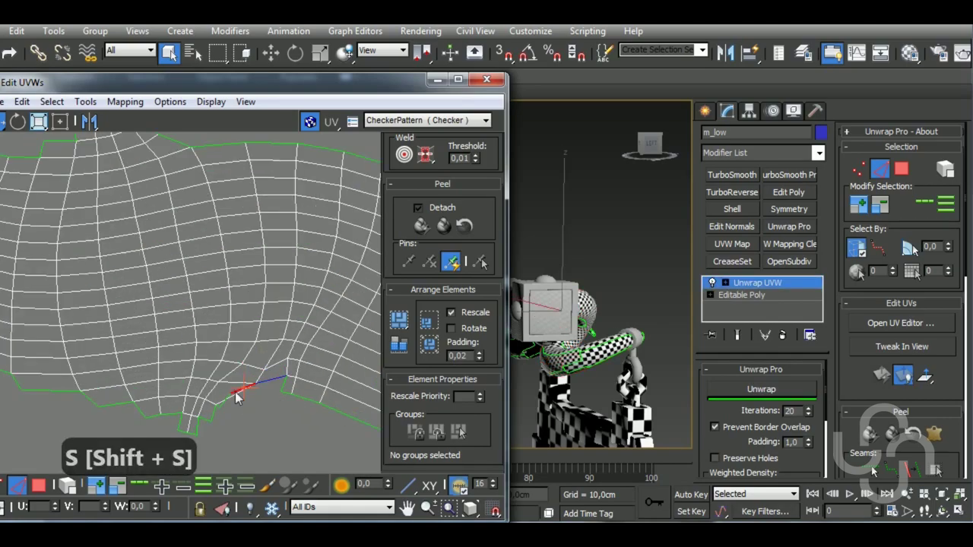
pyautogui.scroll(-3, 236, 396)
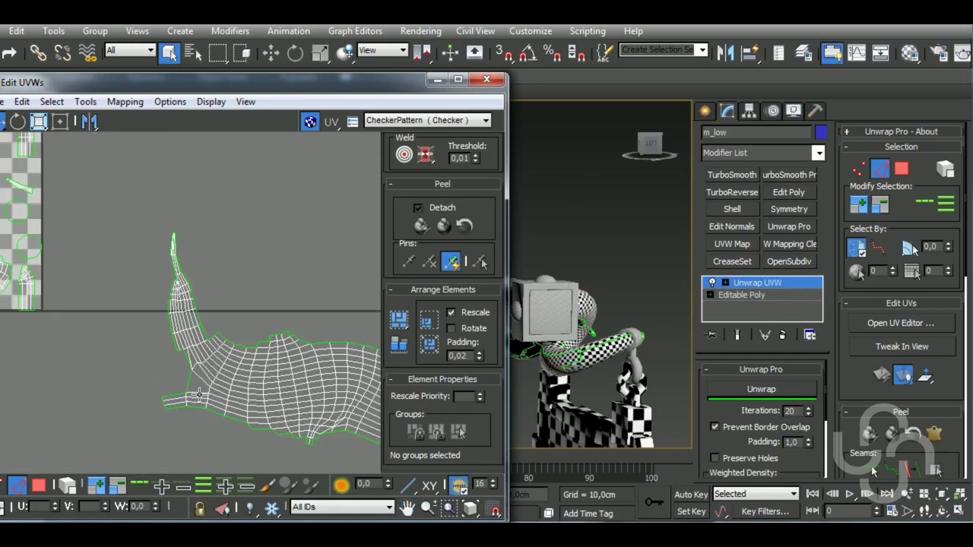
pyautogui.click(760, 389)
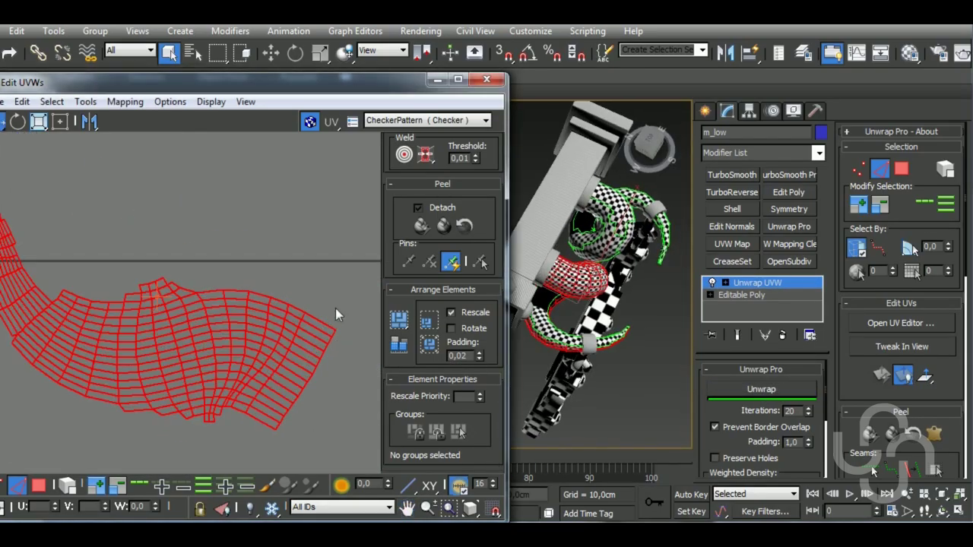
# Step: Stitch the remaining horn seams so the island forms one piece
pyautogui.hotkey('shift', 's')
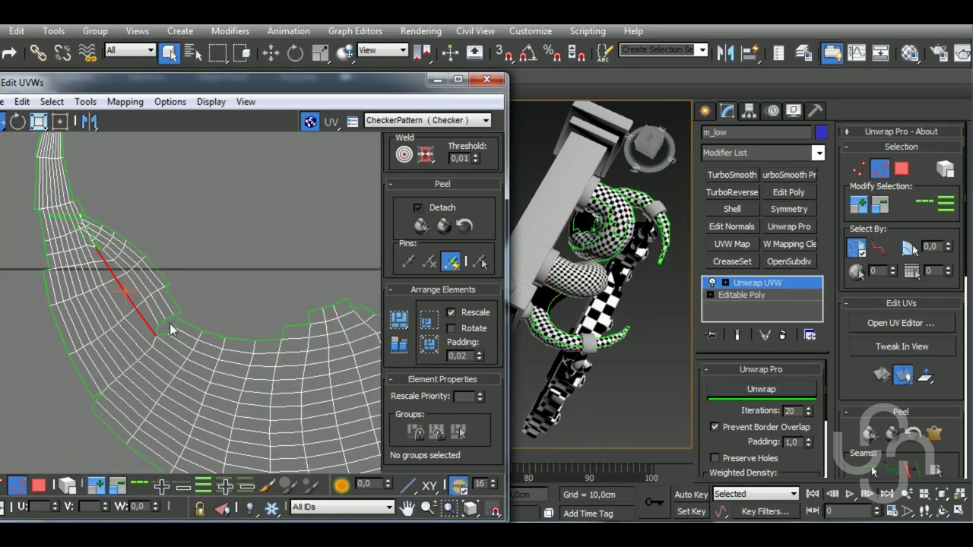
pyautogui.hotkey('shift', 's')
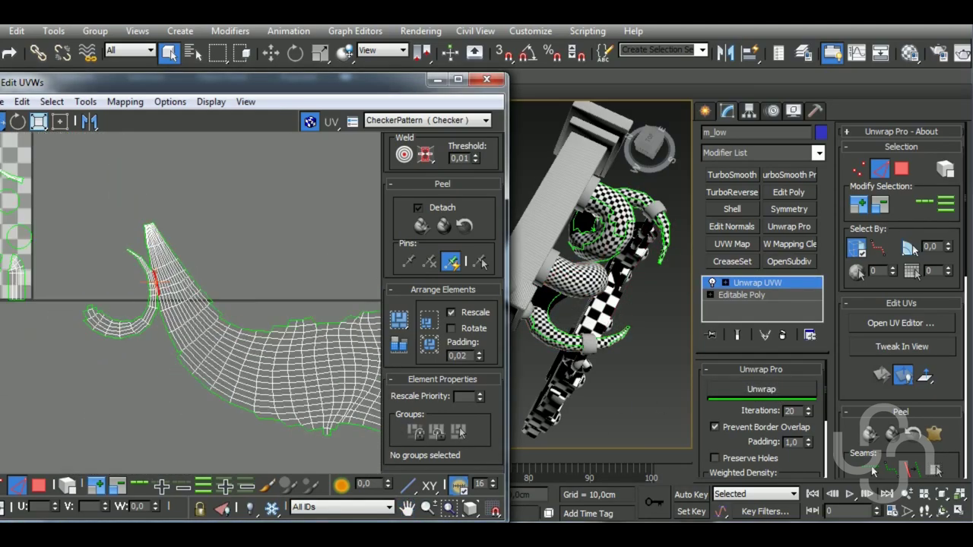
pyautogui.hotkey('shift', 's')
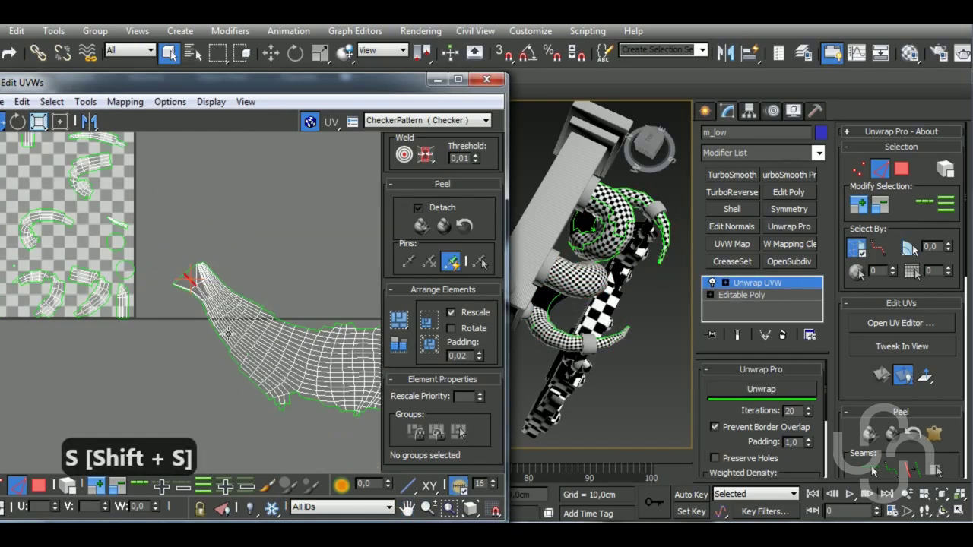
pyautogui.hotkey('shift', 's')
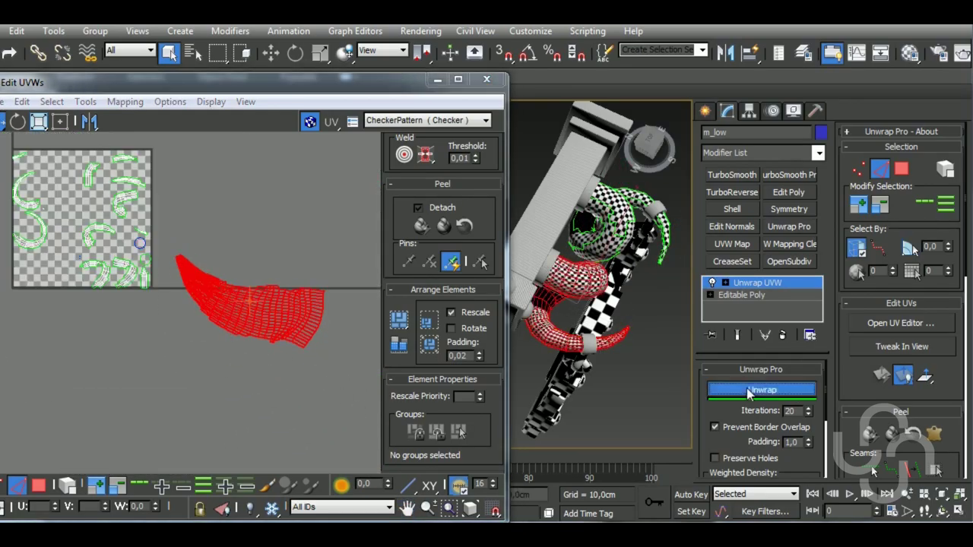
pyautogui.hotkey('shift', 's')
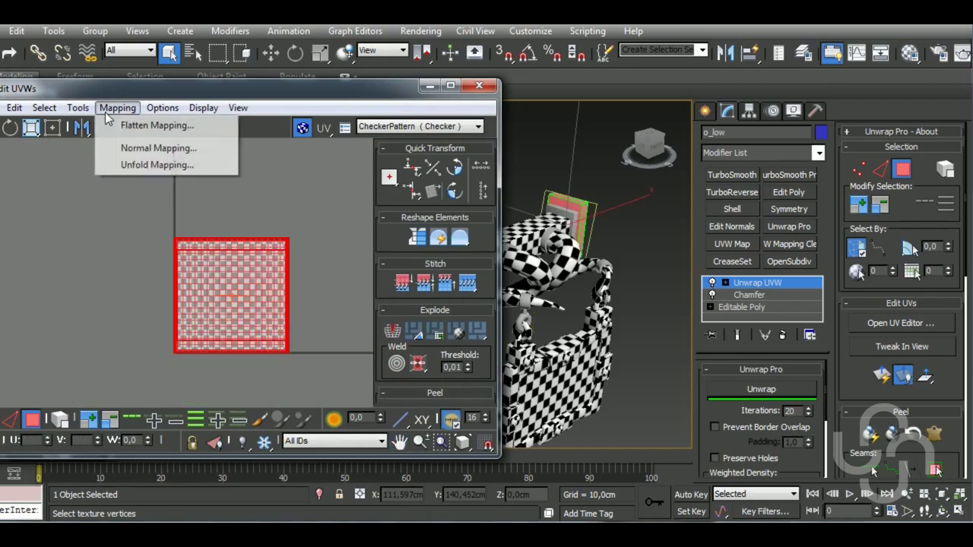
# Step: Flatten the small plate's UVs into islands and bring up the chain piece's UV editor
pyautogui.click(156, 125)
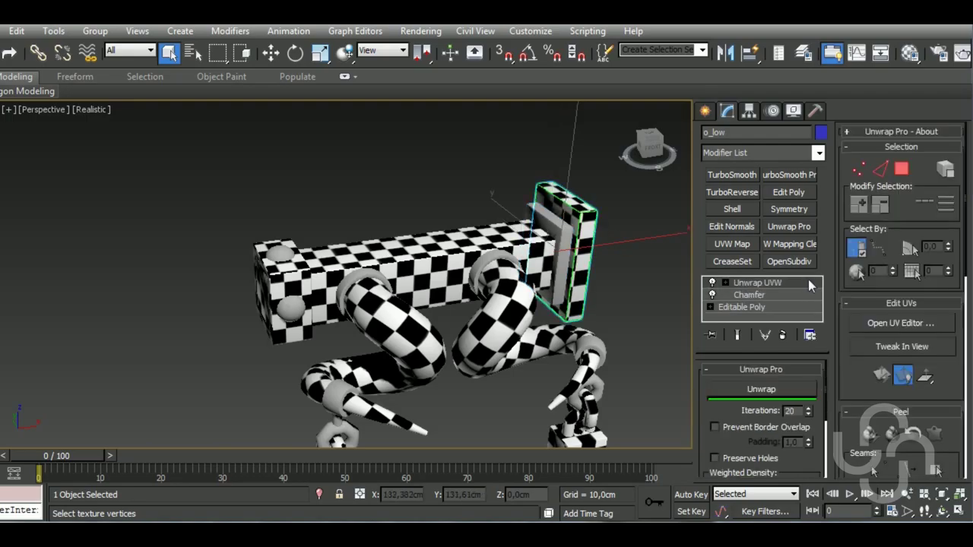
pyautogui.rightClick(809, 285)
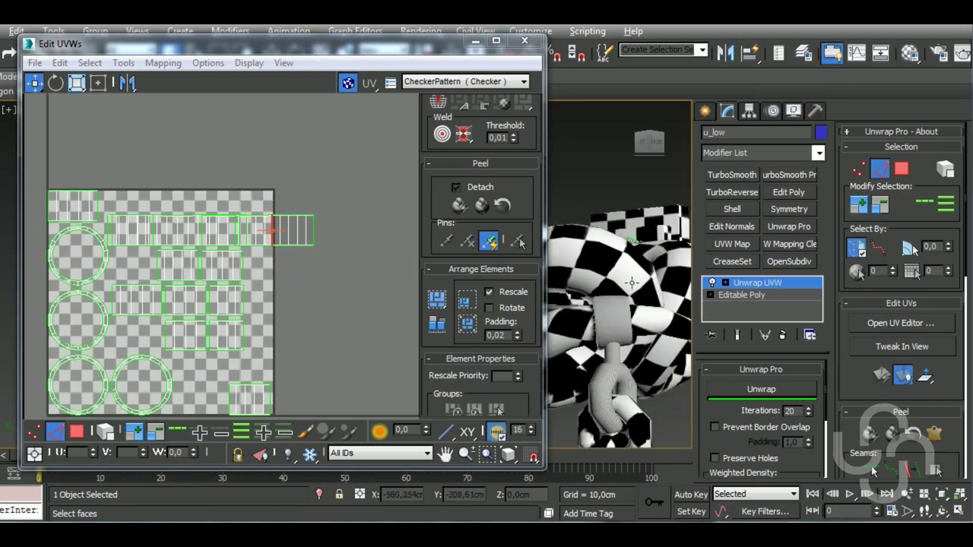
pyautogui.scroll(3, 230, 266)
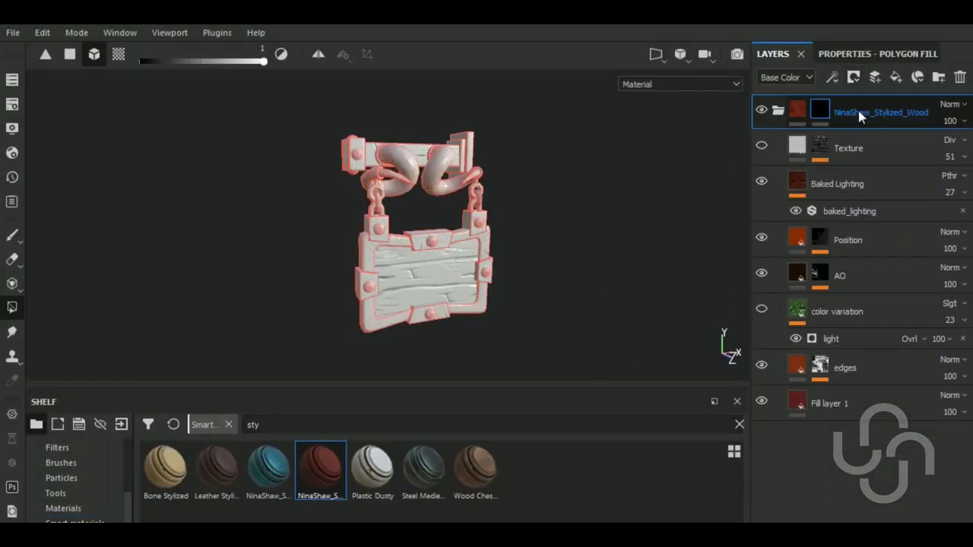
# Step: Fill the sign's planks and top beam with the red wood material using polygon fill
pyautogui.click(427, 281)
pyautogui.keyDown('alt'); pyautogui.moveTo(427, 282); pyautogui.dragTo(422, 139); pyautogui.keyUp('alt')
pyautogui.click(422, 139)
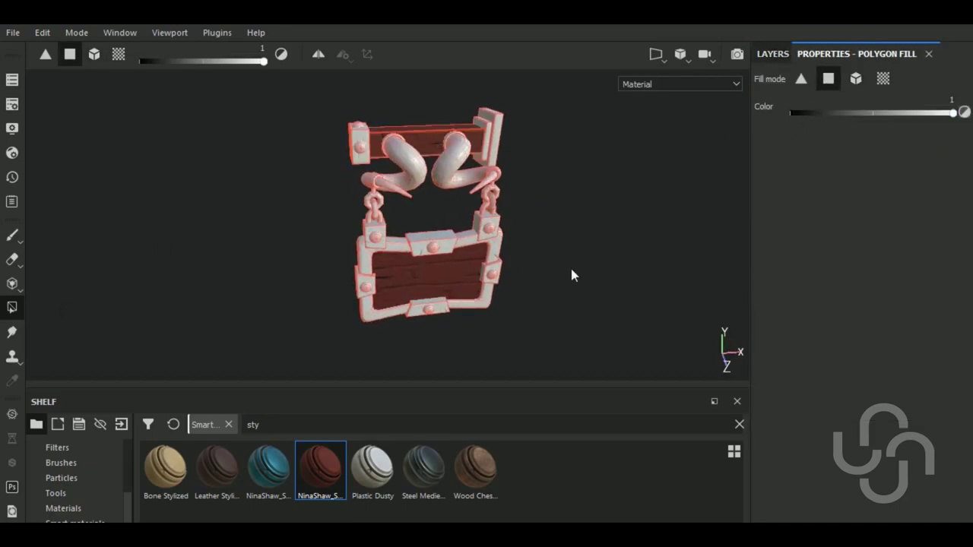
pyautogui.press('1')
pyautogui.click(772, 53)
pyautogui.press('F1')
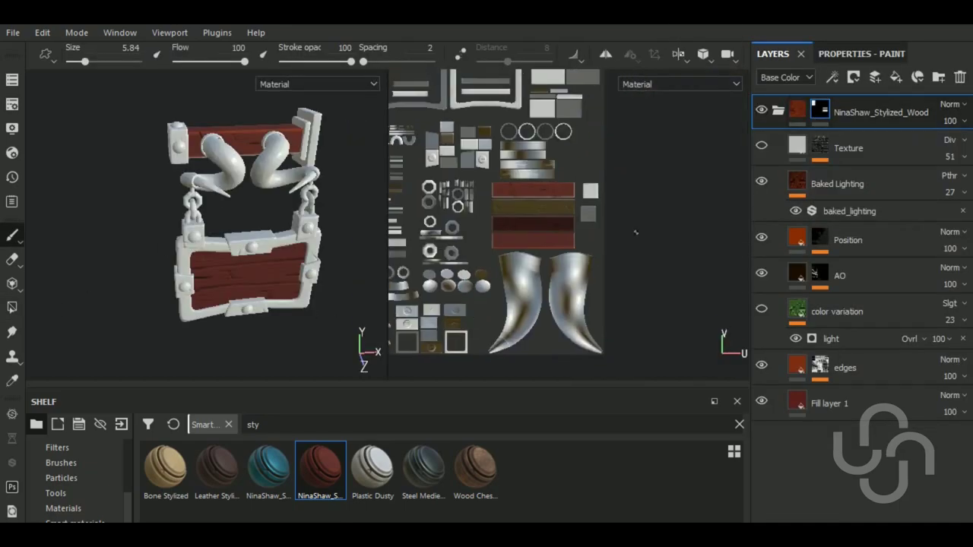
pyautogui.press('4')
# Step: Show only the 3D view and open the wood base fill layer's colour picker
pyautogui.scroll(3, 504, 221)
pyautogui.scroll(-2, 669, 289)
pyautogui.keyDown('alt'); pyautogui.moveTo(228, 228); pyautogui.dragTo(289, 276); pyautogui.keyUp('alt')
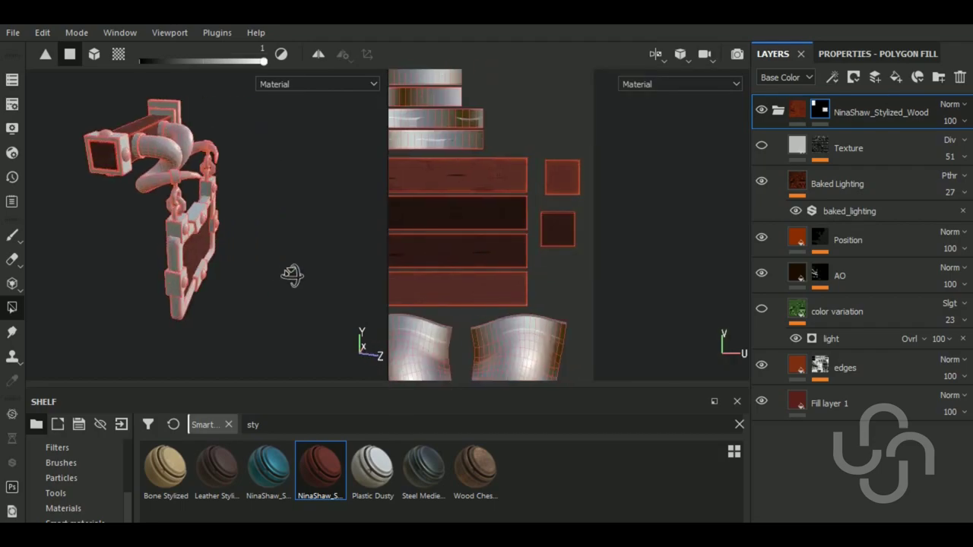
pyautogui.press('F2')
pyautogui.scroll(3, 410, 228)
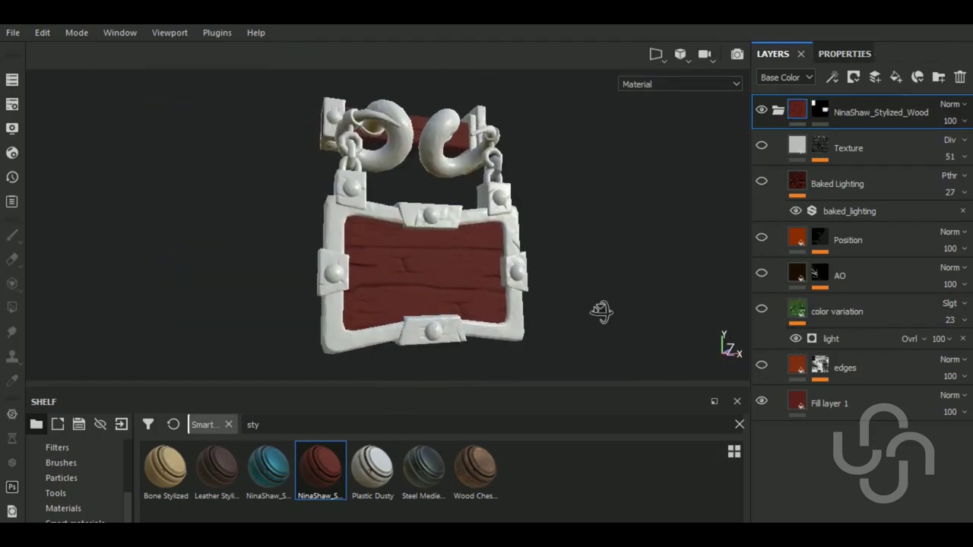
pyautogui.click(829, 403)
pyautogui.click(857, 275)
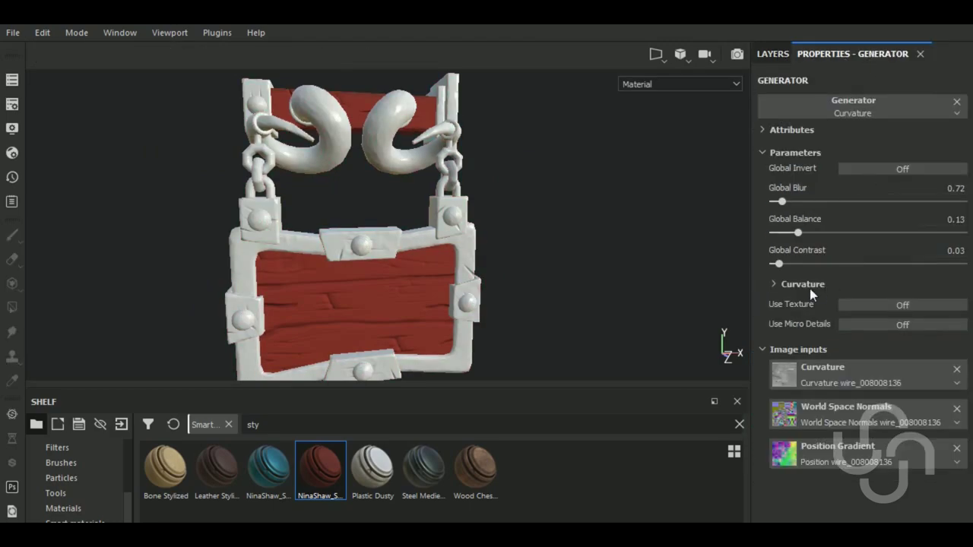
# Step: Lower the curvature generator's Sharp value to 0.63
pyautogui.click(803, 283)
pyautogui.scroll(-5, 824, 486)
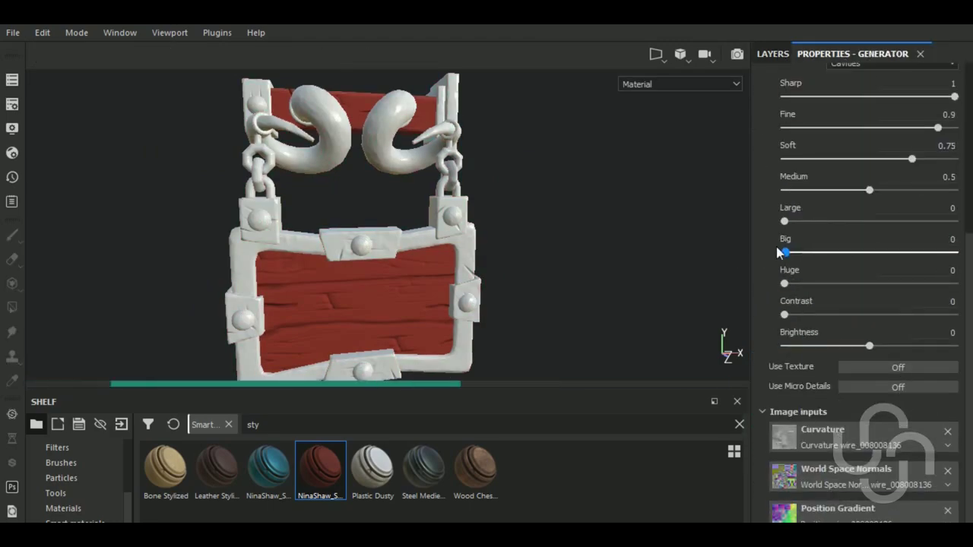
pyautogui.scroll(5, 779, 253)
pyautogui.moveTo(953, 325); pyautogui.dragTo(890, 325)
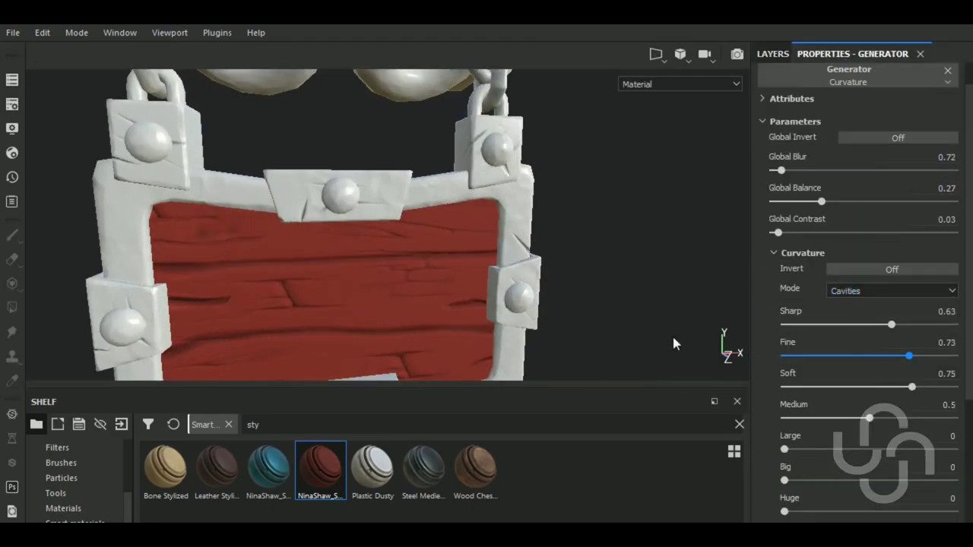
pyautogui.scroll(-5, 673, 343)
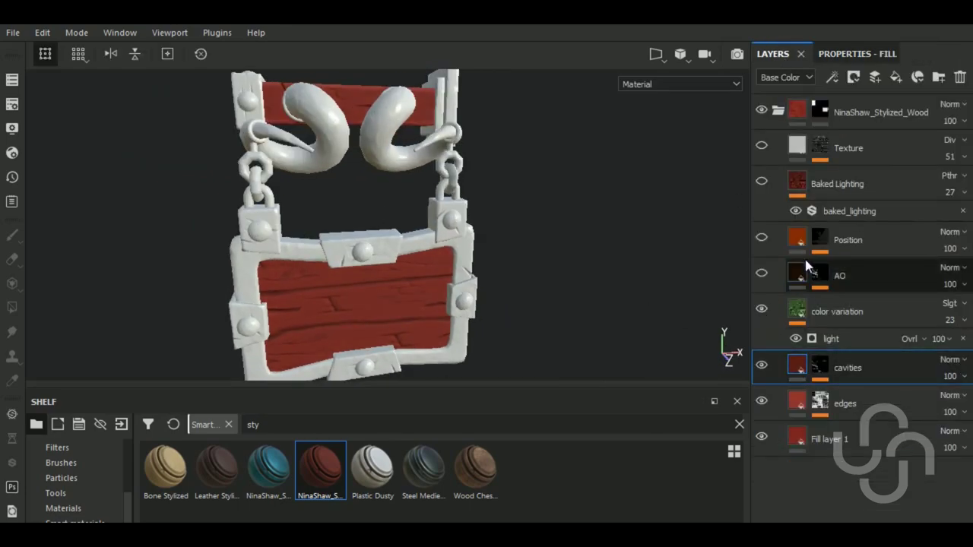
# Step: Add a Position generator to the Position layer's mask
pyautogui.click(805, 240)
pyautogui.moveTo(585, 198)
pyautogui.keyDown('alt'); pyautogui.mouseDown()
pyautogui.moveTo(694, 245)
pyautogui.moveTo(630, 278)
pyautogui.mouseUp(); pyautogui.keyUp('alt')
pyautogui.click(819, 239)
pyautogui.click(852, 54)
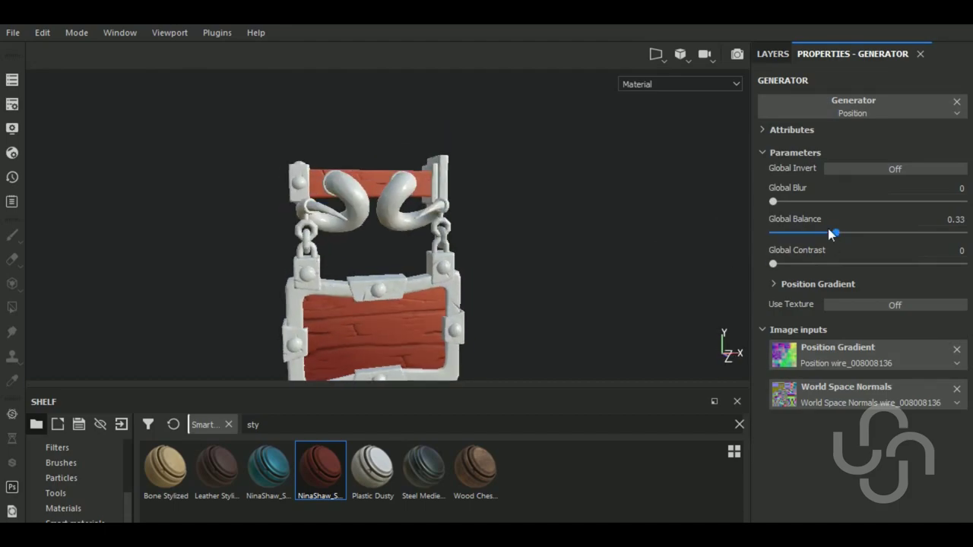
pyautogui.click(772, 54)
# Step: Open the Baked Lighting filter's sun and sky lighting options
pyautogui.click(813, 208)
pyautogui.click(866, 57)
pyautogui.click(794, 257)
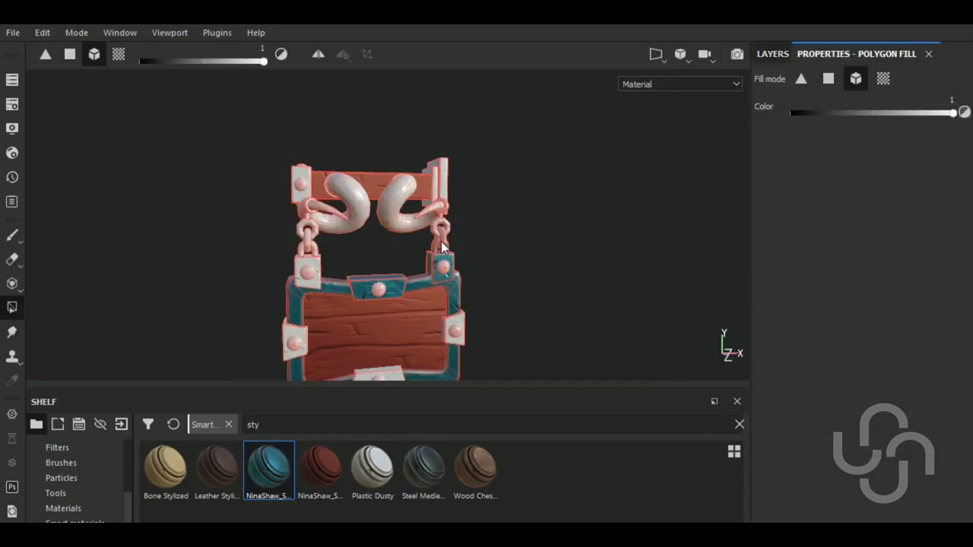
# Step: Orbit to check the metal parts and show the UV layout beside the 3D view
pyautogui.scroll(3, 441, 247)
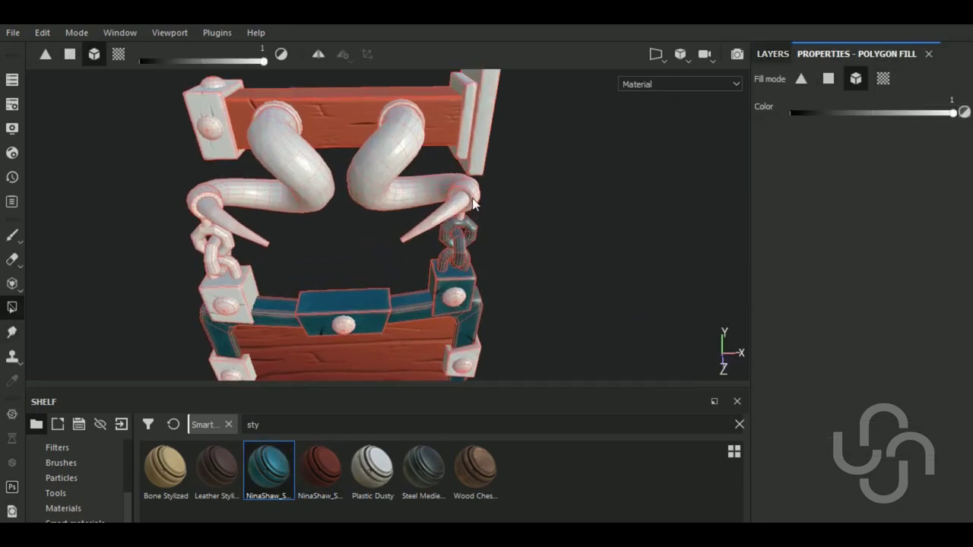
pyautogui.scroll(-1, 473, 206)
pyautogui.moveTo(306, 242)
pyautogui.keyDown('alt'); pyautogui.mouseDown()
pyautogui.moveTo(534, 220)
pyautogui.moveTo(542, 198)
pyautogui.moveTo(573, 176)
pyautogui.mouseUp(); pyautogui.keyUp('alt')
pyautogui.scroll(3, 483, 213)
pyautogui.press('F1')
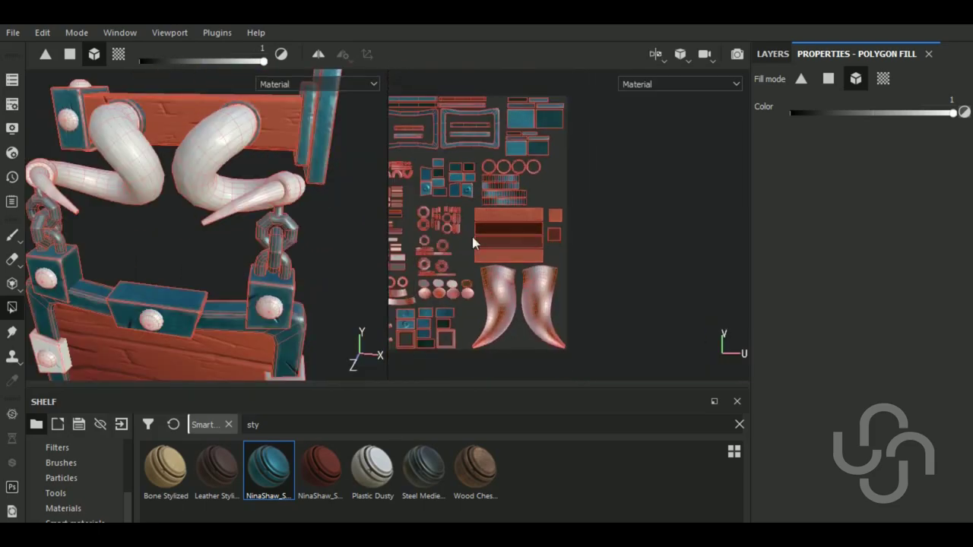
# Step: Inspect the horn base in the split view, then return to the single reframed 3D view
pyautogui.scroll(2, 468, 323)
pyautogui.scroll(2, 468, 323)
pyautogui.scroll(-2, 469, 323)
pyautogui.keyDown('alt'); pyautogui.moveTo(319, 228); pyautogui.dragTo(251, 187); pyautogui.keyUp('alt')
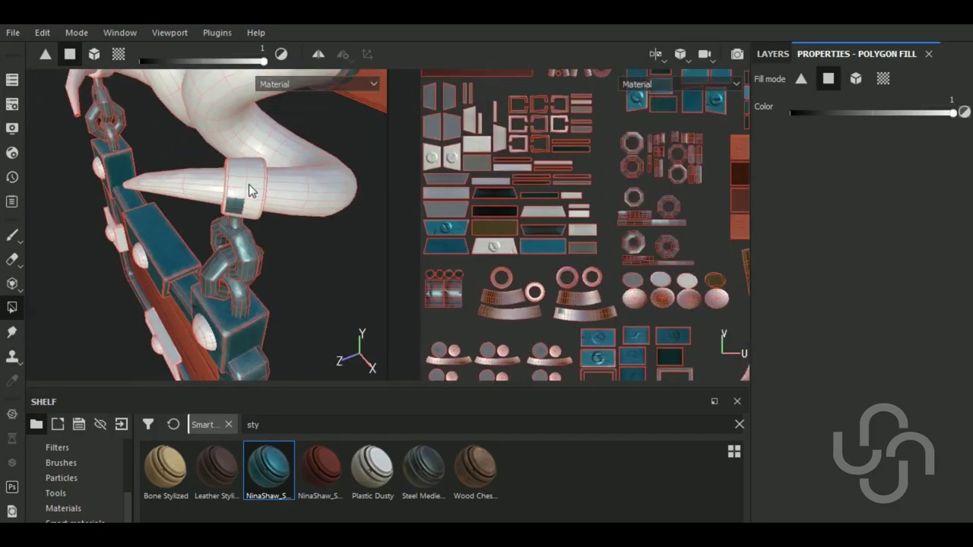
pyautogui.scroll(3, 456, 222)
pyautogui.scroll(-2, 653, 288)
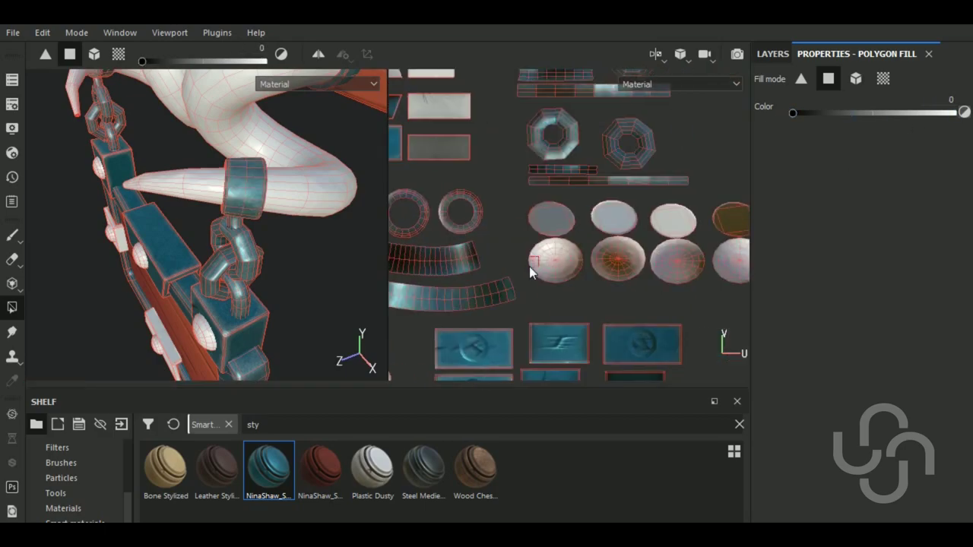
pyautogui.press('F2')
pyautogui.press('f')
pyautogui.keyDown('alt'); pyautogui.moveTo(405, 323); pyautogui.dragTo(603, 358); pyautogui.keyUp('alt')
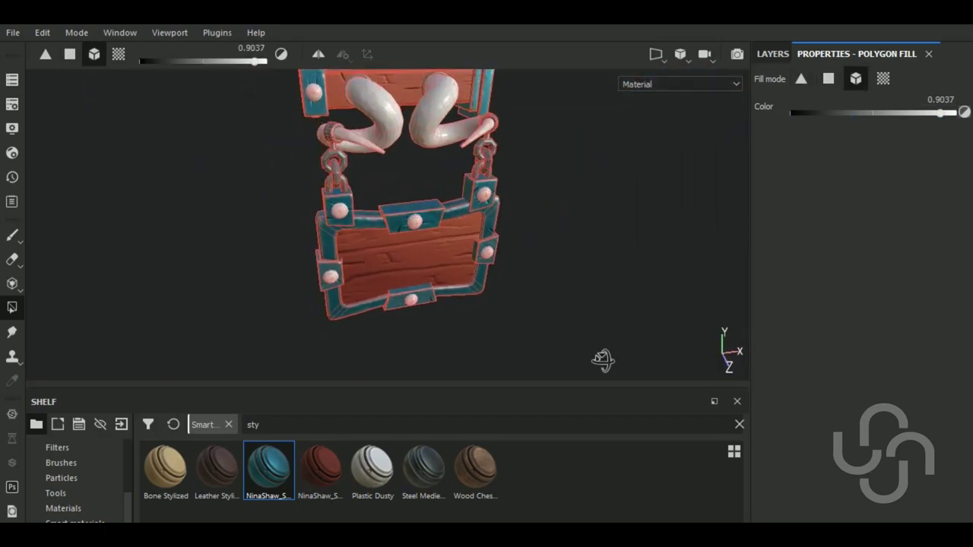
# Step: Set the stylized metal folder's base fill colour to dark grey
pyautogui.click(775, 54)
pyautogui.click(829, 439)
pyautogui.click(844, 54)
pyautogui.click(857, 275)
pyautogui.click(774, 384)
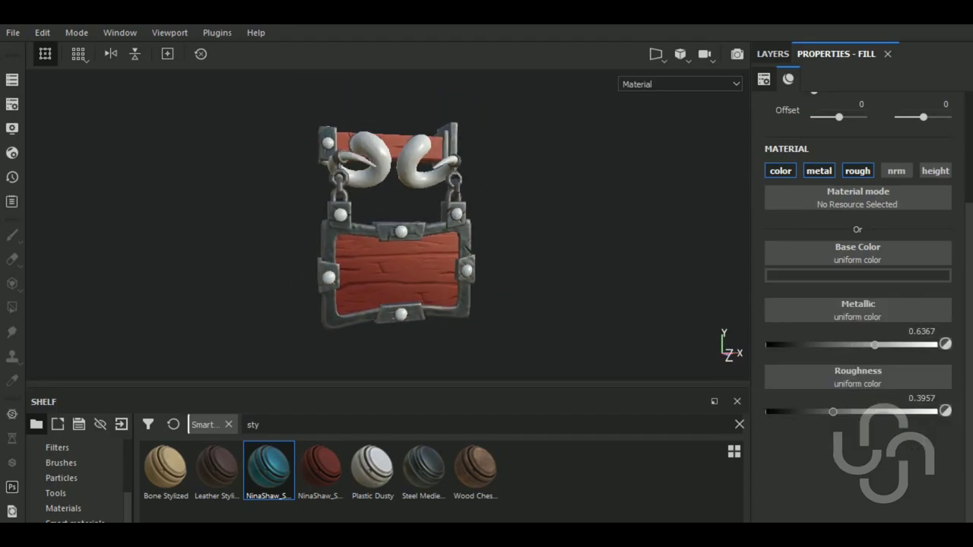
# Step: Rotate the light generator's horizontal angle to 13 and darken the metal's base colour
pyautogui.click(840, 372)
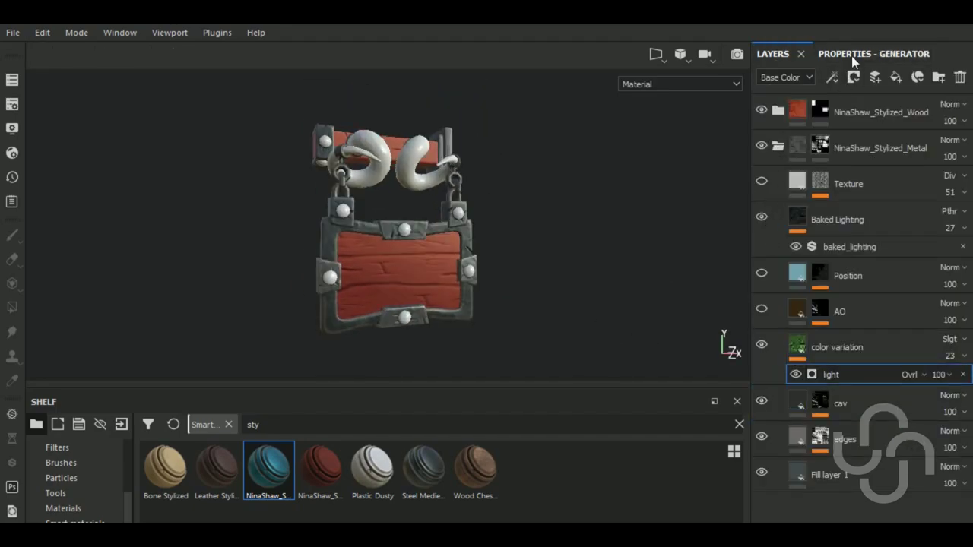
pyautogui.moveTo(889, 250); pyautogui.dragTo(893, 250)
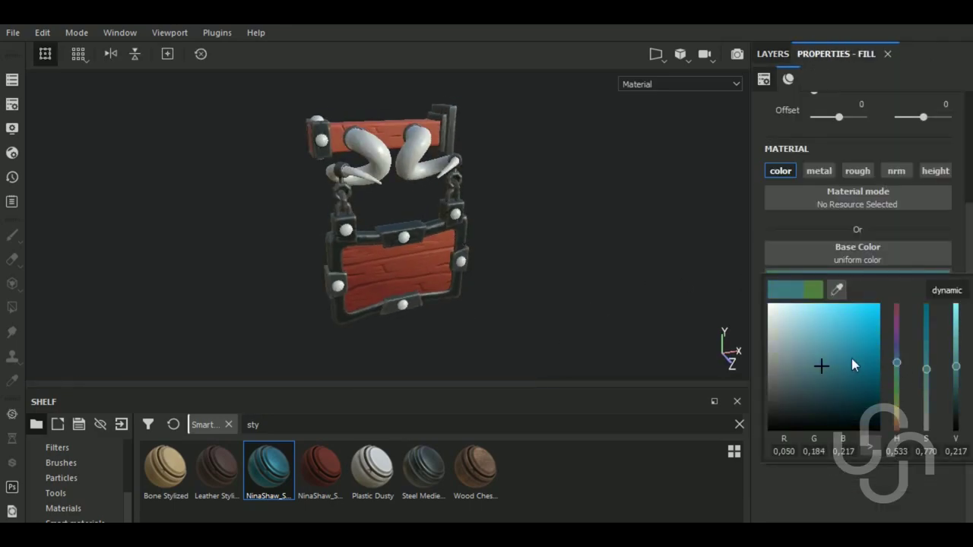
pyautogui.click(794, 280)
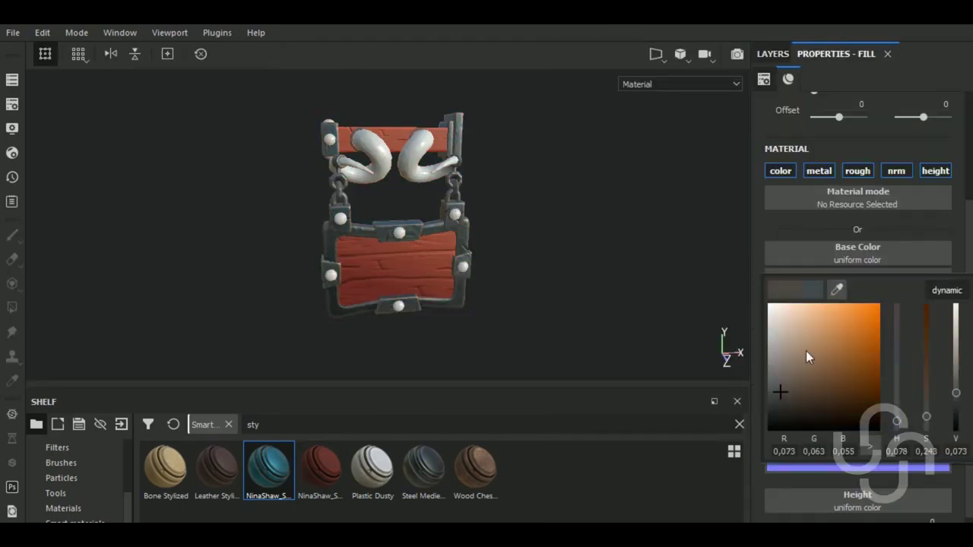
pyautogui.click(828, 474)
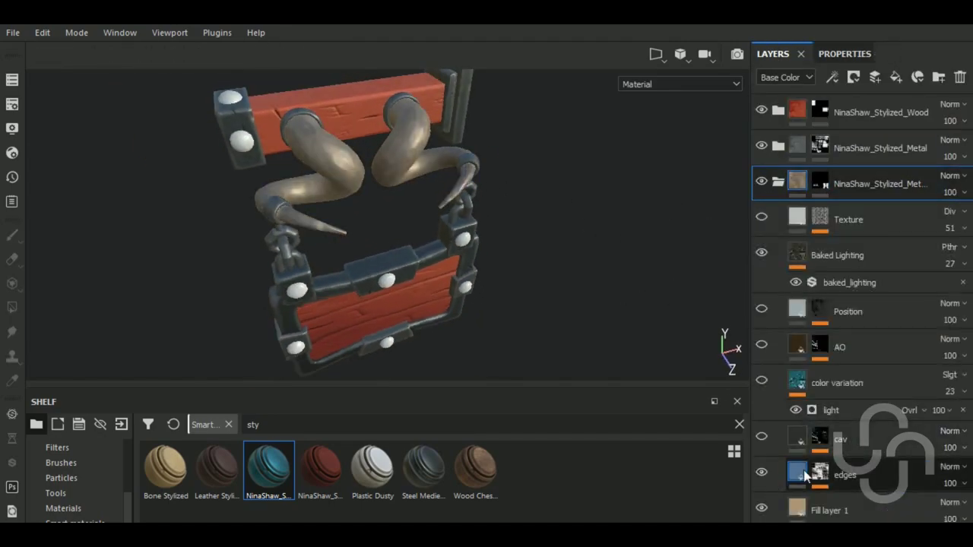
# Step: Give the horn metal's fill layer a pale cream base colour
pyautogui.click(797, 473)
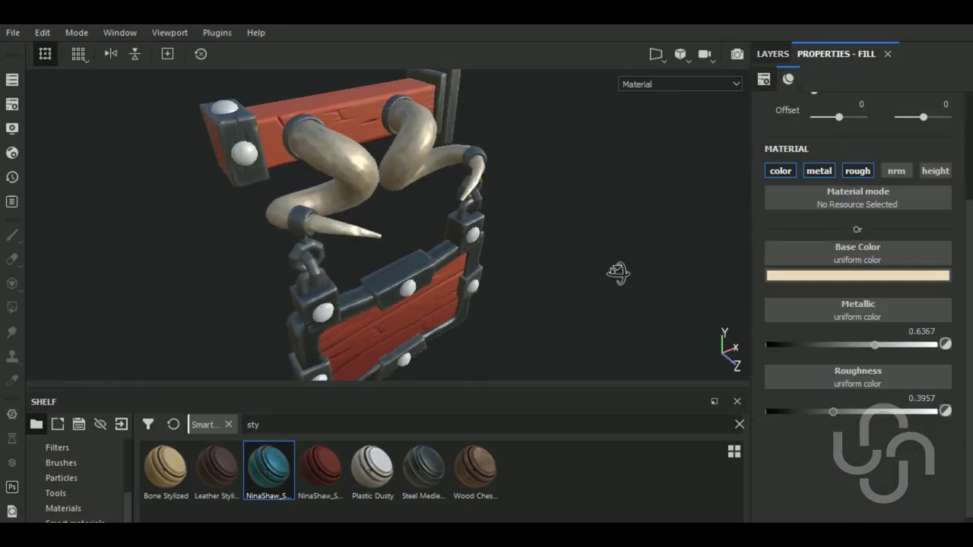
pyautogui.click(772, 54)
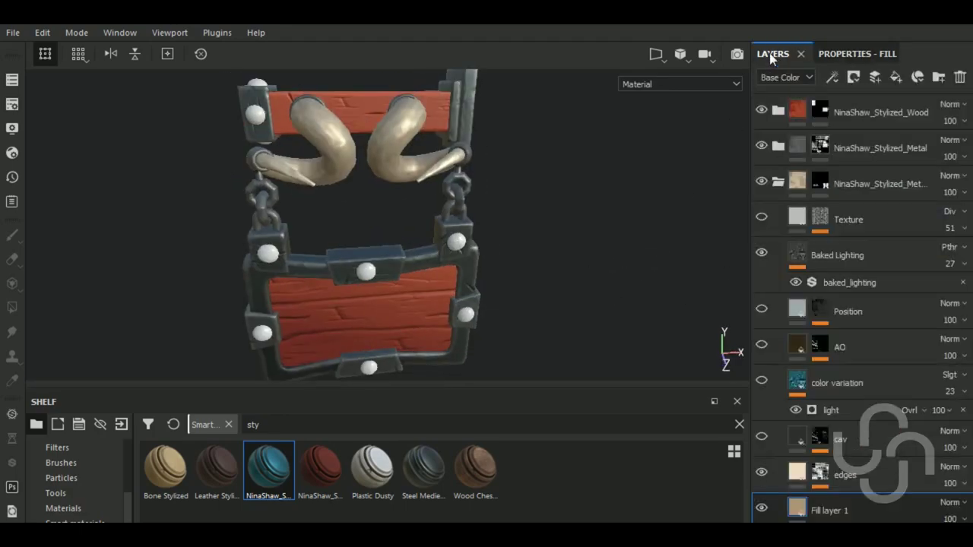
pyautogui.click(798, 313)
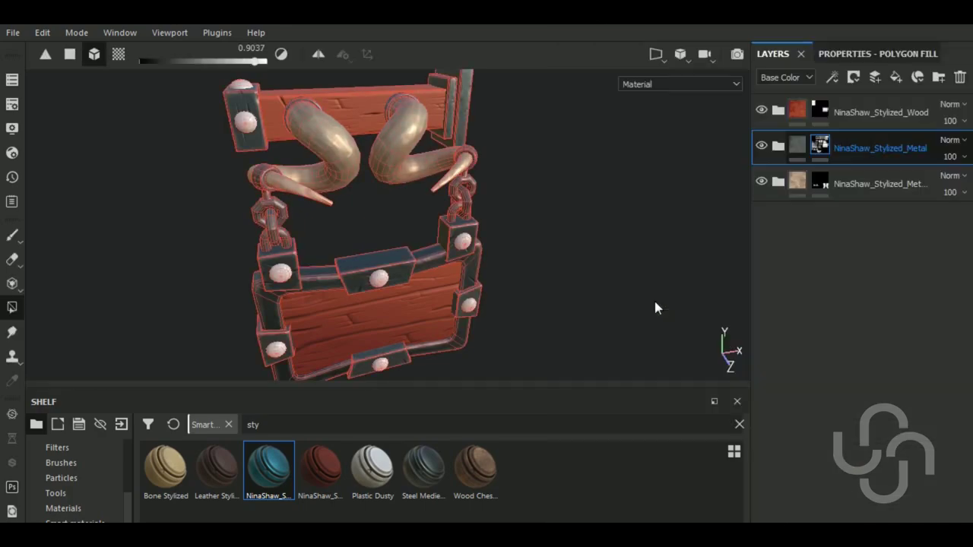
# Step: Select the metal folder's mask, adjust its fill colour, and lower Curvature Global Balance to 0.05
pyautogui.click(777, 146)
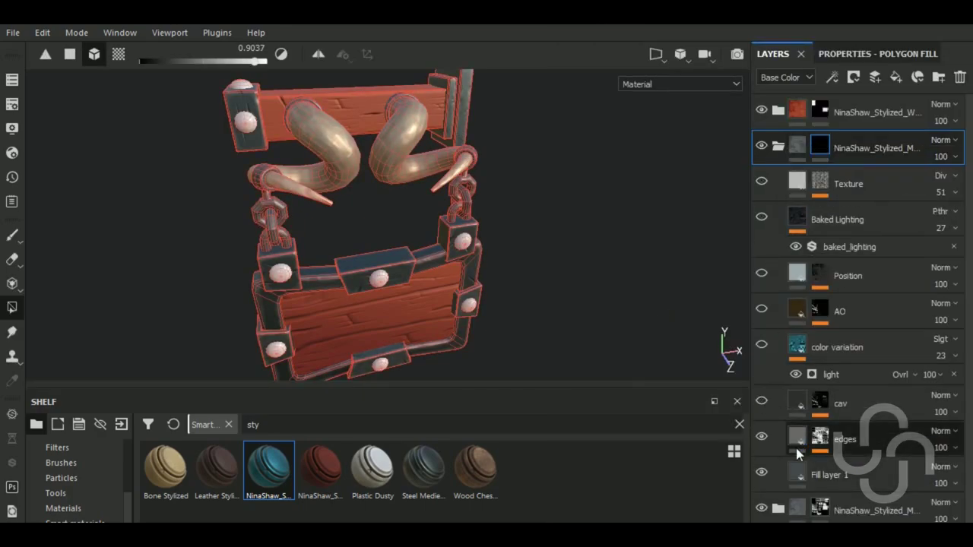
pyautogui.click(797, 465)
pyautogui.click(820, 151)
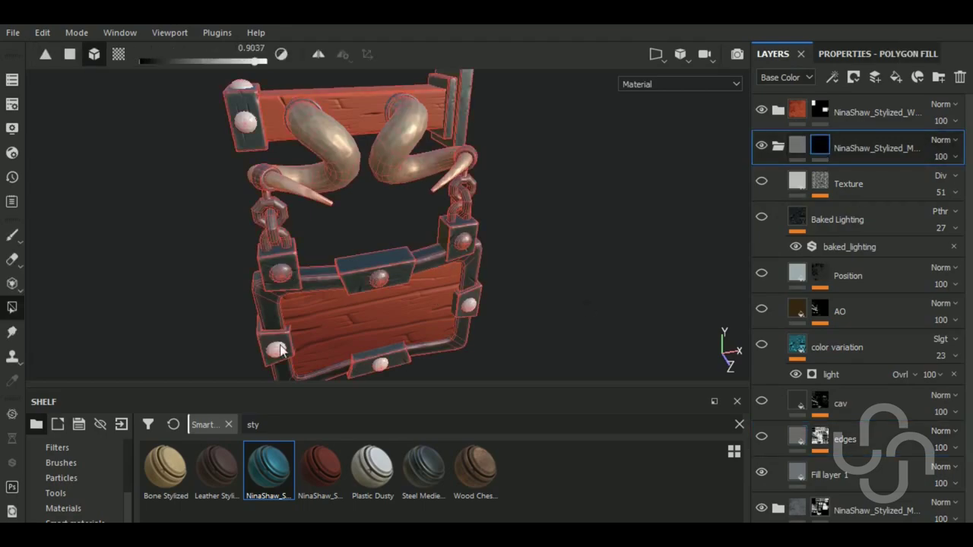
pyautogui.keyDown('alt'); pyautogui.moveTo(242, 84); pyautogui.dragTo(405, 181); pyautogui.keyUp('alt')
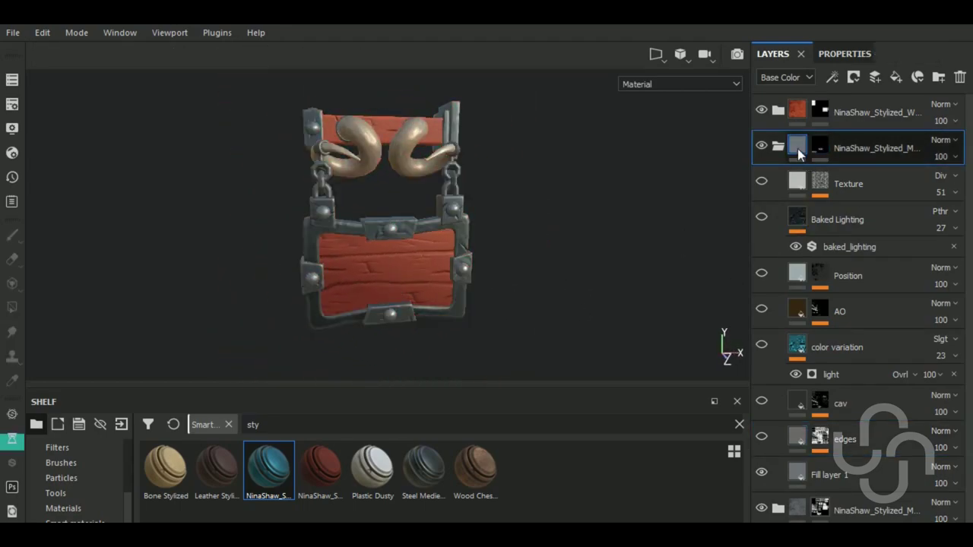
pyautogui.moveTo(771, 374)
pyautogui.mouseDown()
pyautogui.moveTo(786, 347)
pyautogui.moveTo(773, 355)
pyautogui.mouseUp()
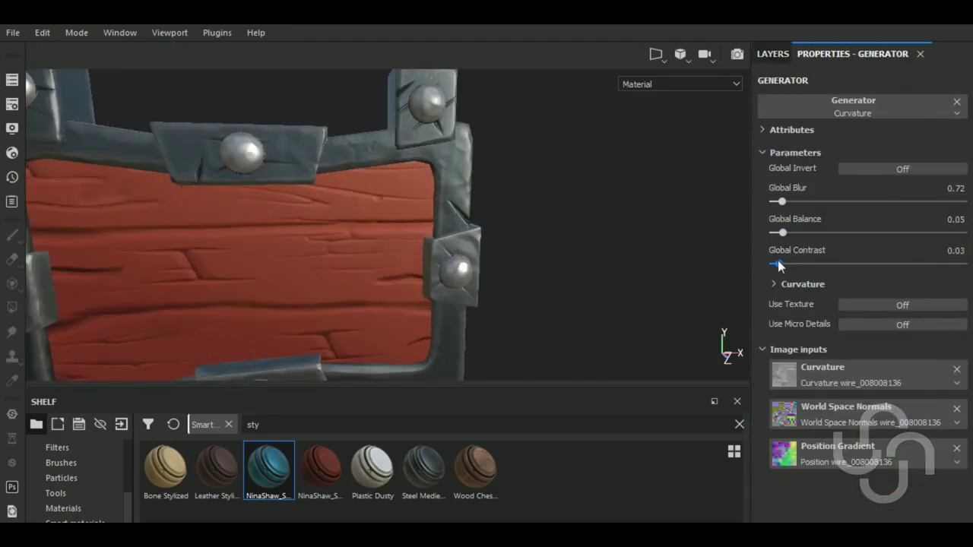
pyautogui.moveTo(775, 233); pyautogui.dragTo(783, 232)
pyautogui.scroll(-5, 543, 298)
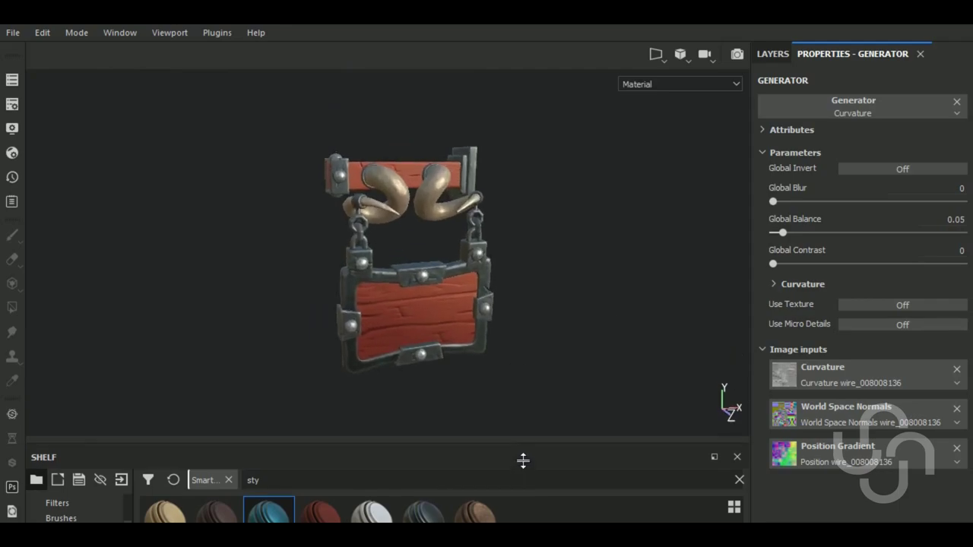